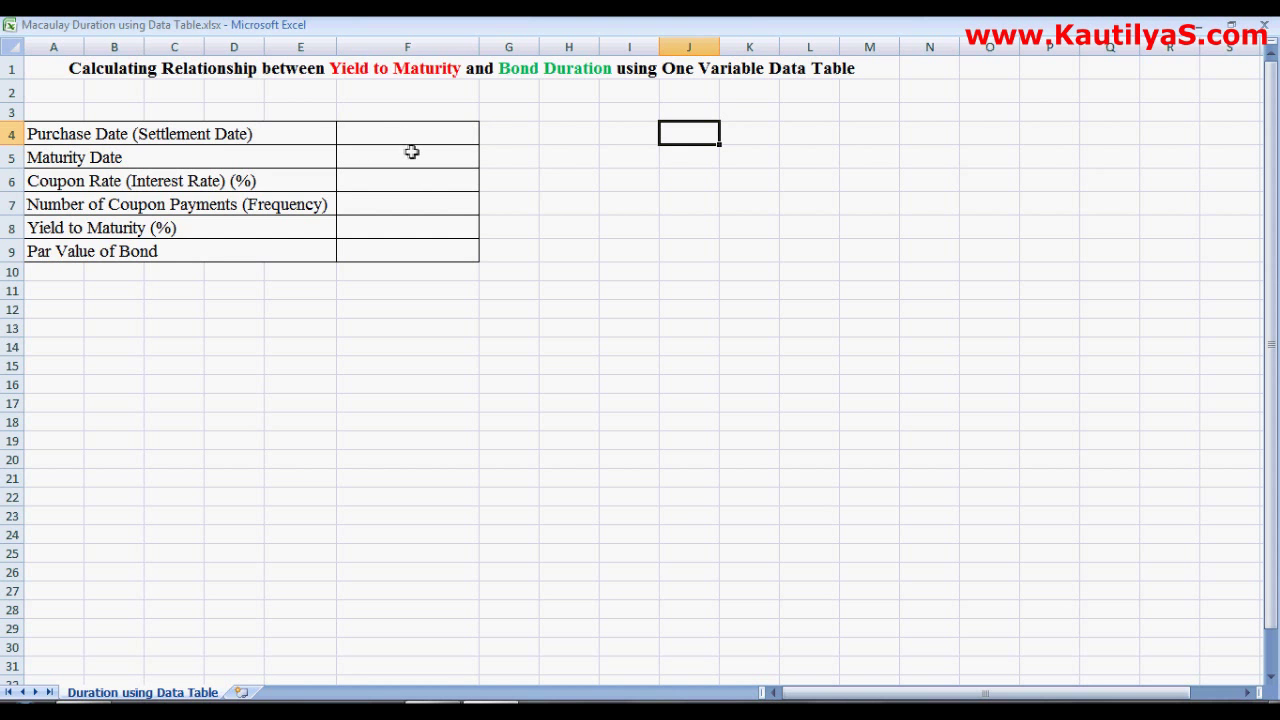
# Step: Format the purchase date and maturity date cells F4:F5 as dates in the *14 March 2001 style
pyautogui.click(382, 133)
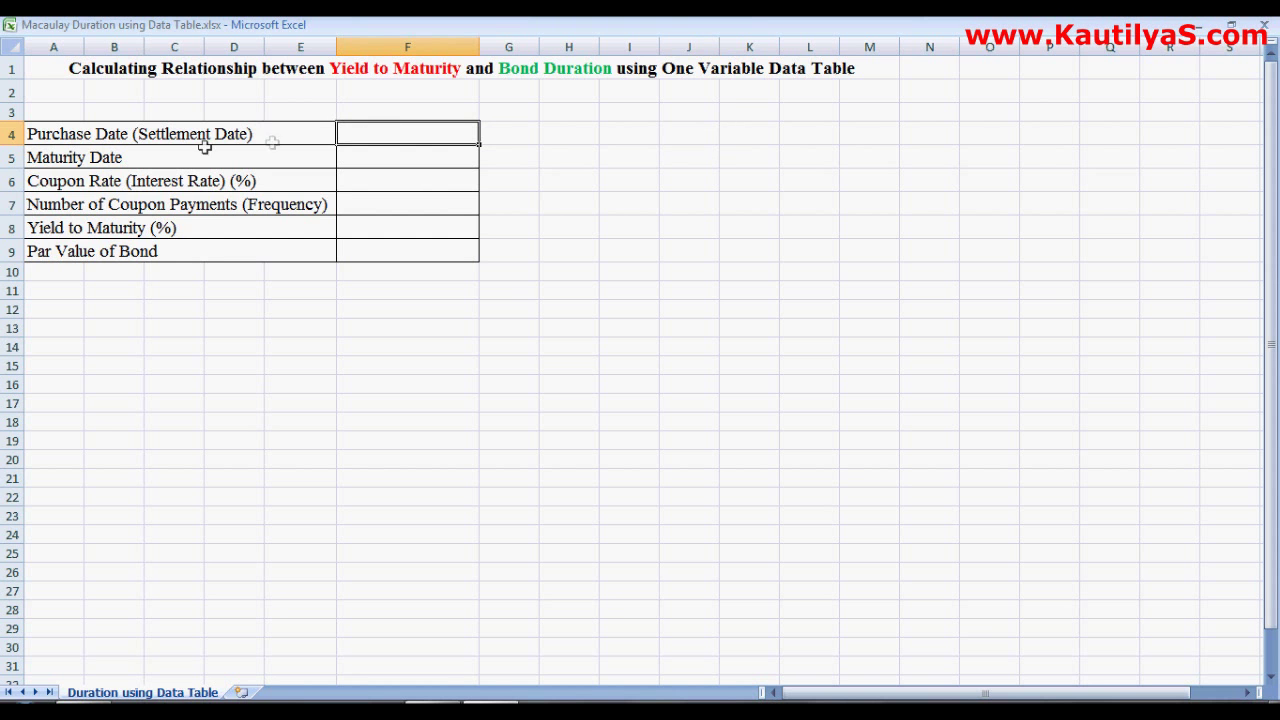
pyautogui.moveTo(400, 131); pyautogui.dragTo(400, 160)
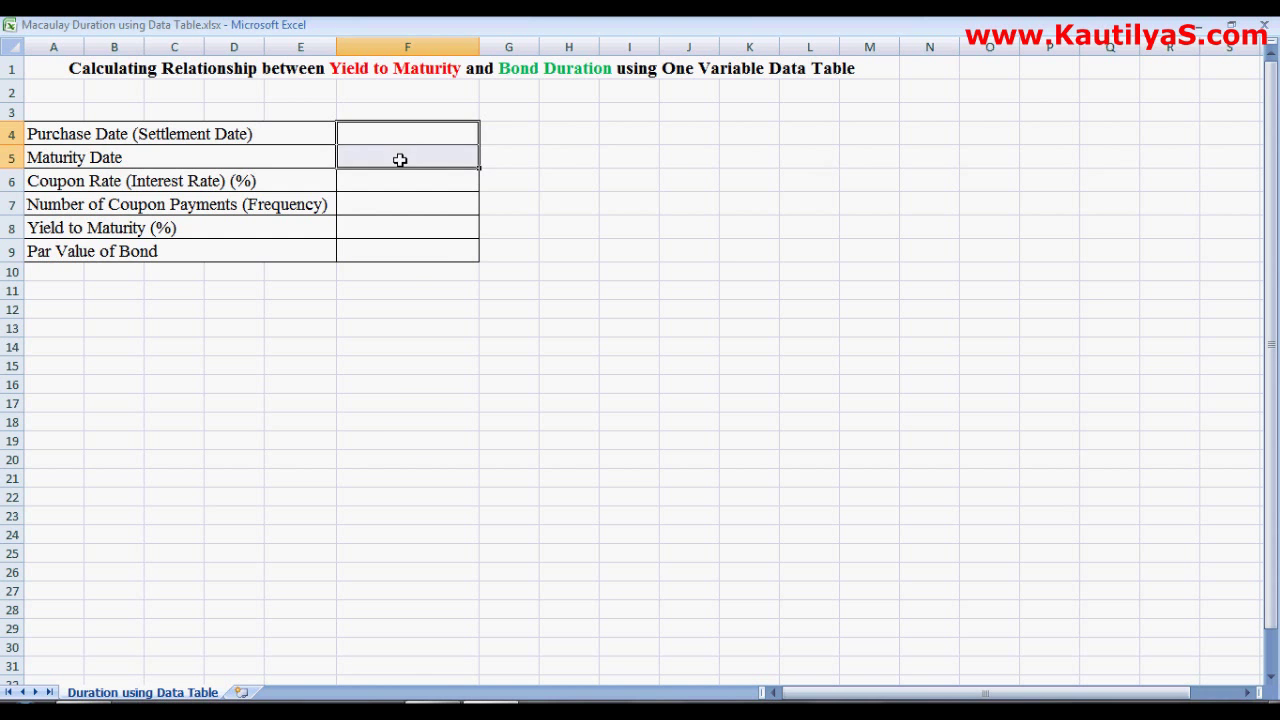
pyautogui.rightClick(378, 135)
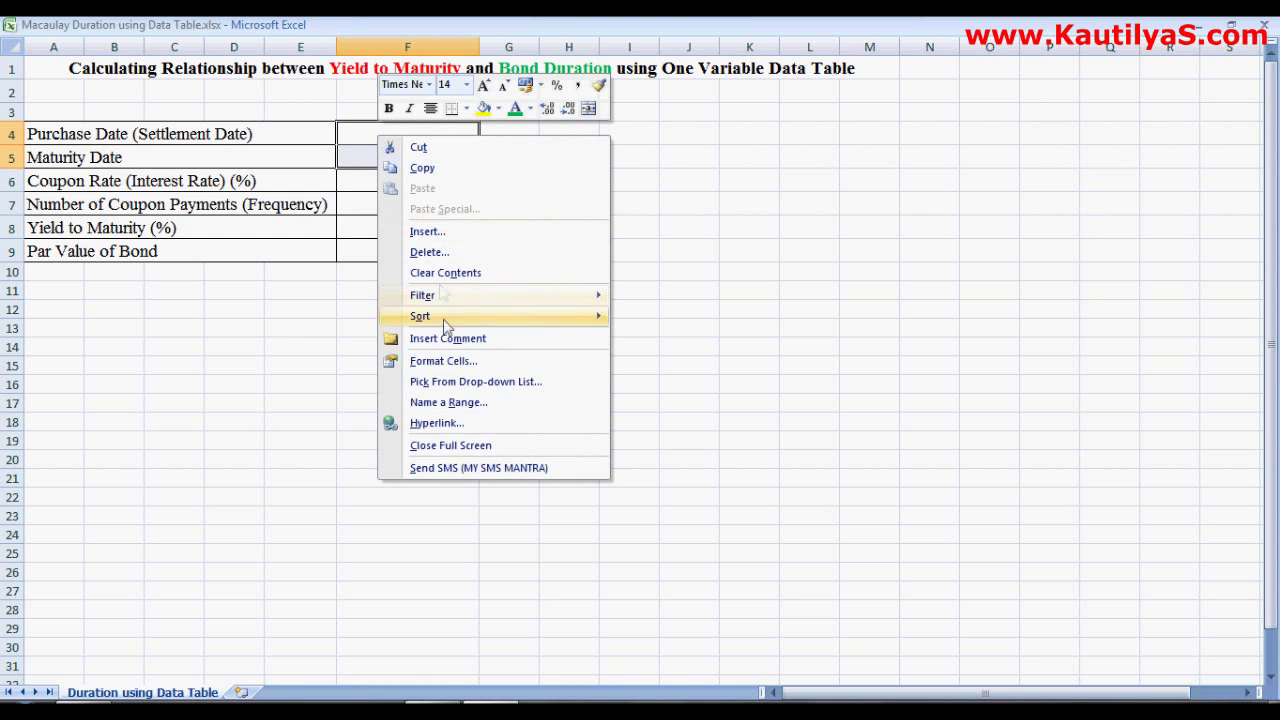
pyautogui.press('Escape')
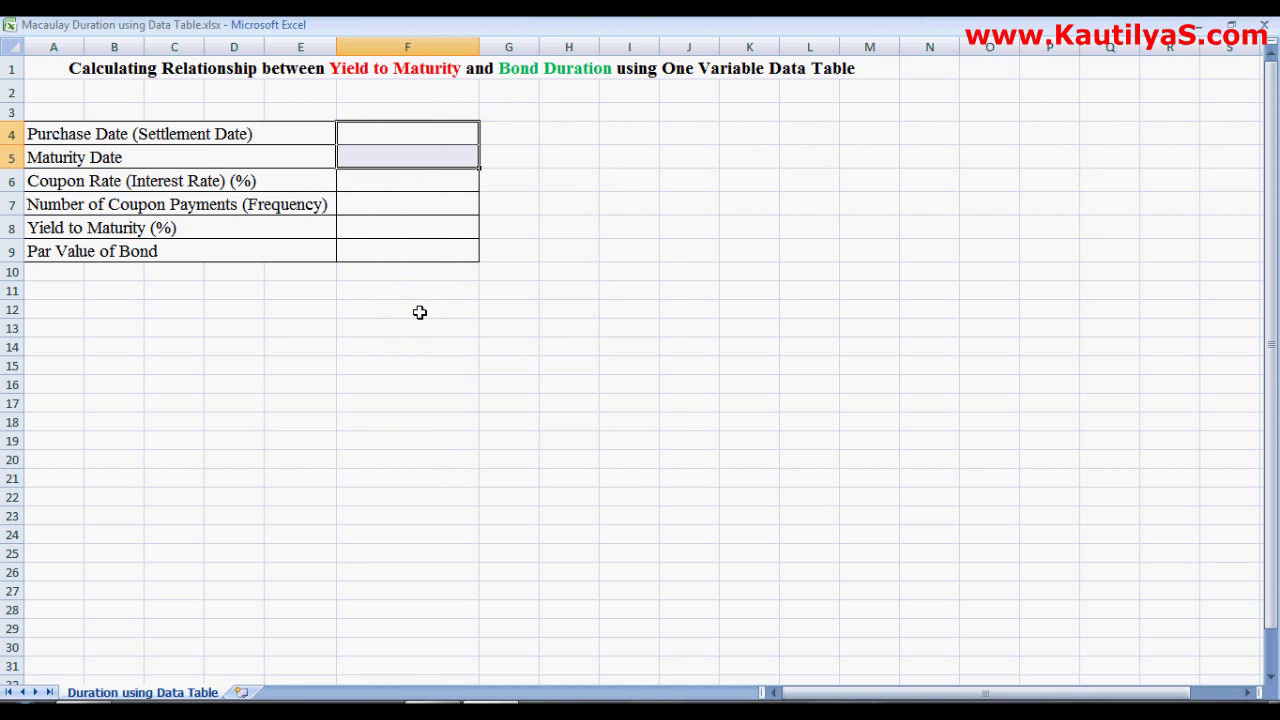
pyautogui.hotkey('ctrl', '1')
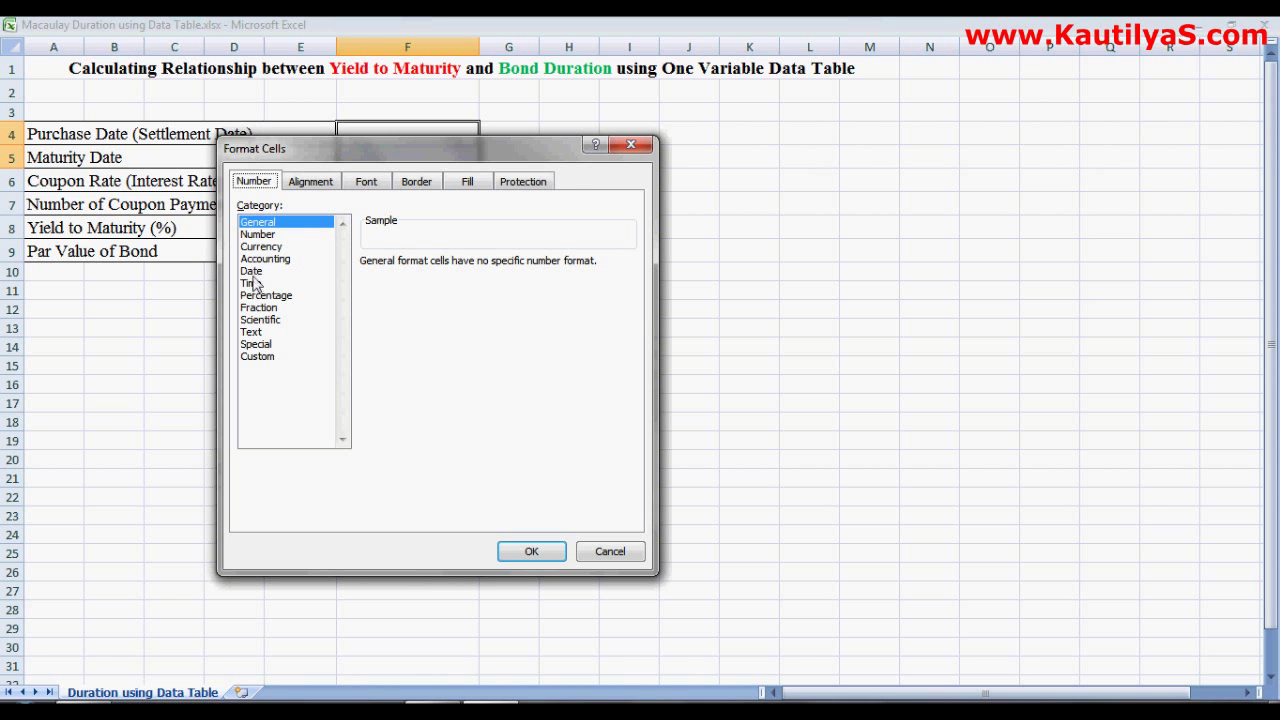
pyautogui.click(253, 275)
pyautogui.click(405, 290)
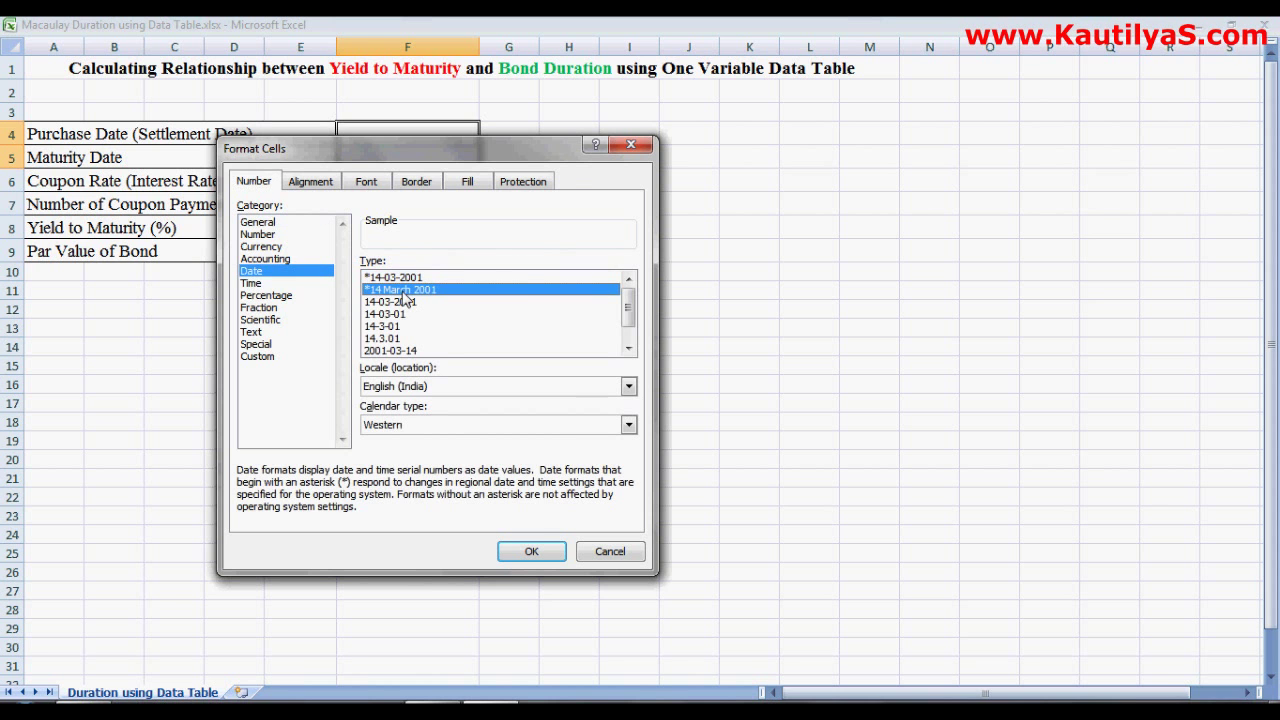
pyautogui.click(531, 553)
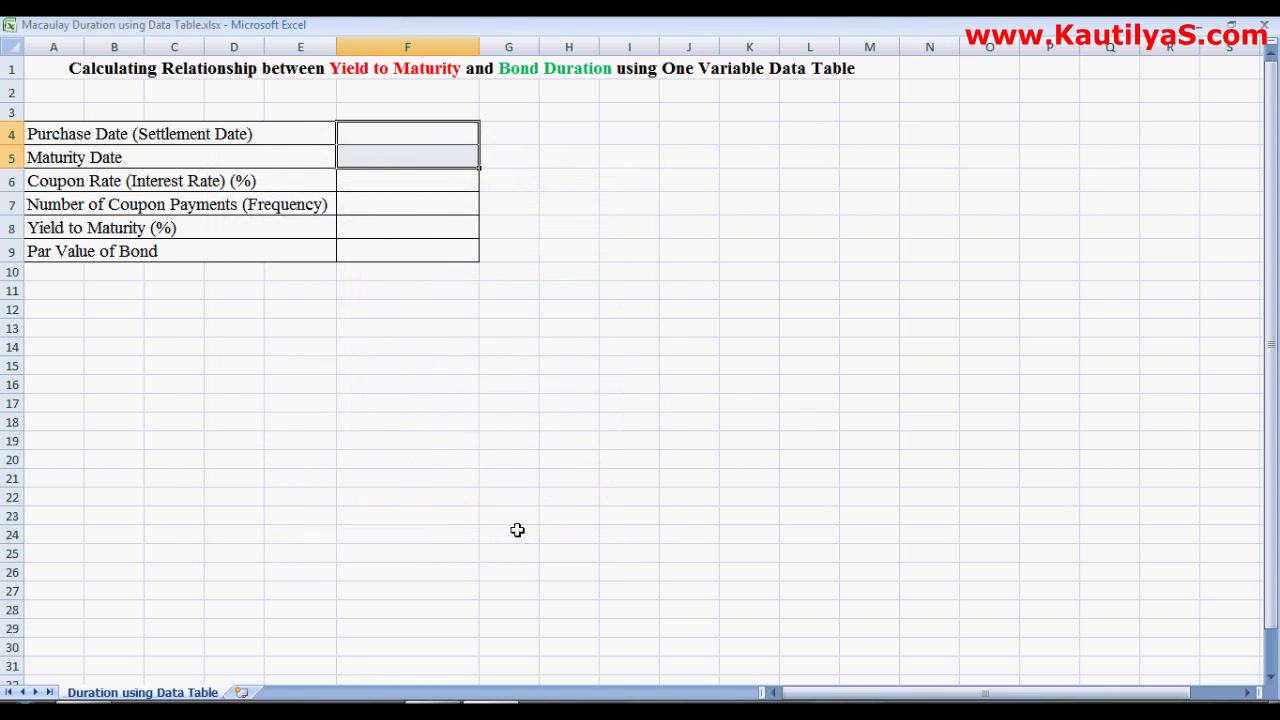
# Step: Apply the Percentage number format to the coupon rate cell F6
pyautogui.click(383, 192)
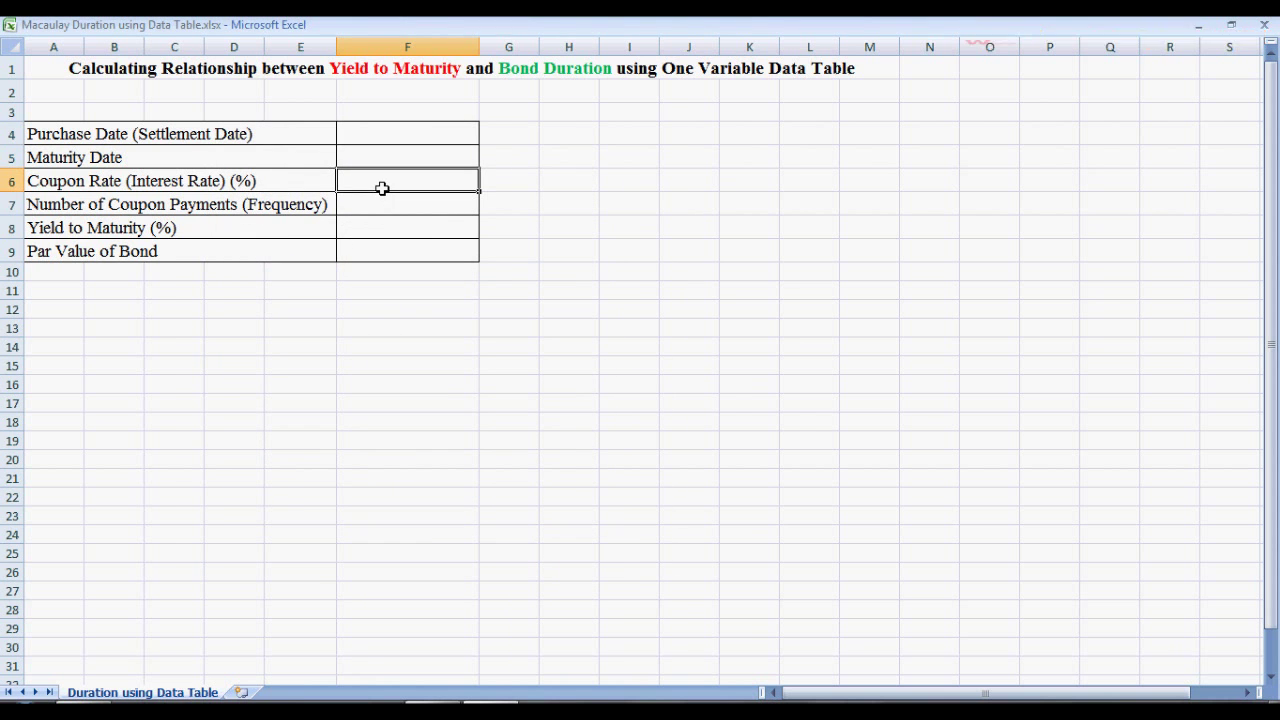
pyautogui.rightClick(383, 191)
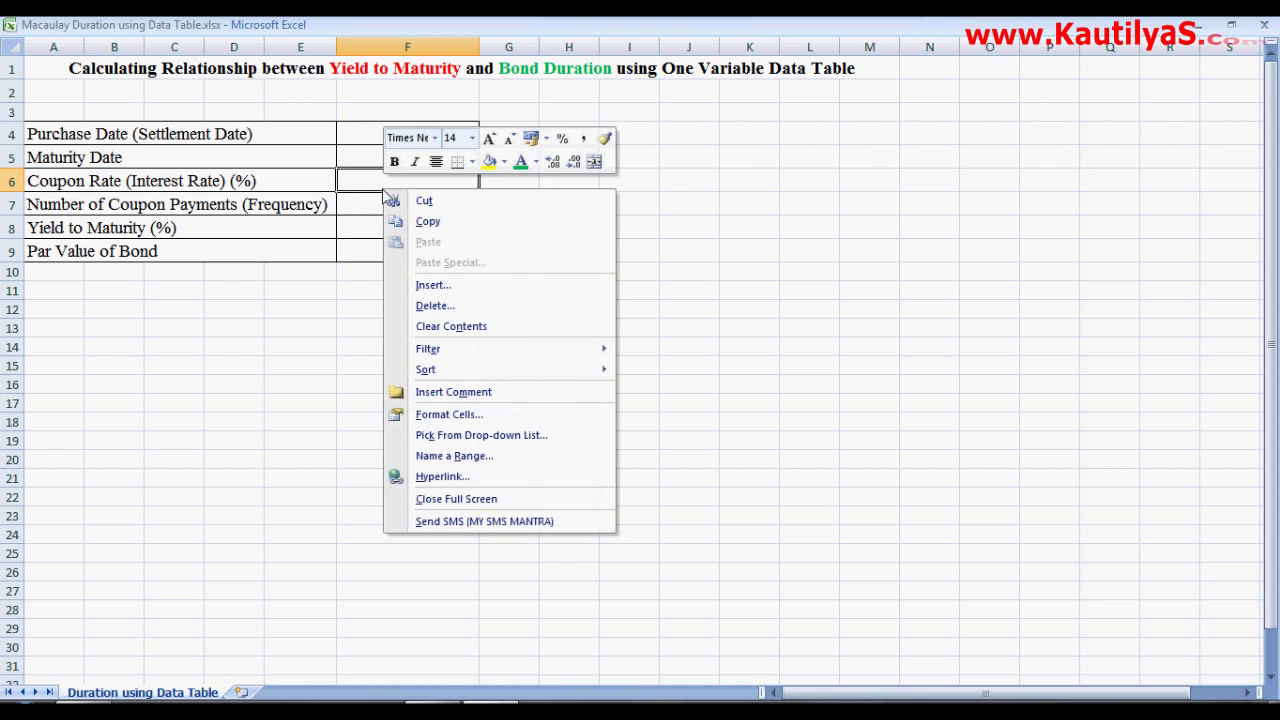
pyautogui.click(455, 421)
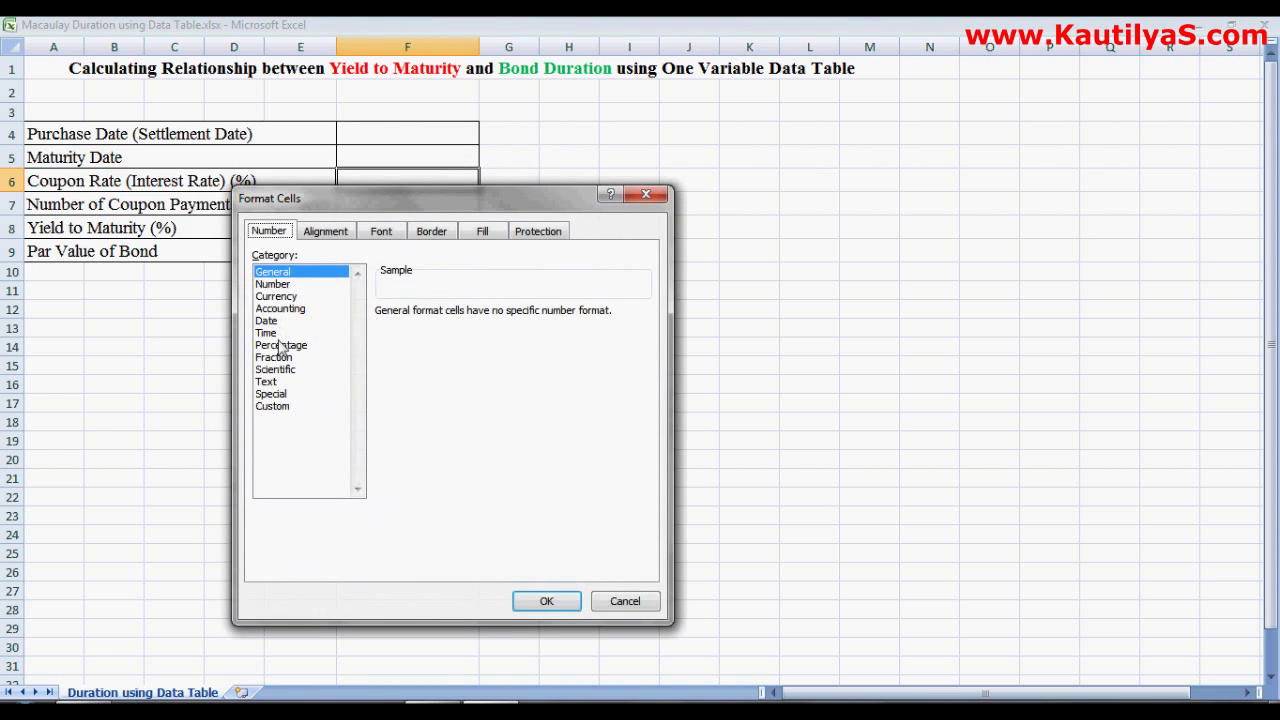
pyautogui.click(281, 345)
pyautogui.click(533, 599)
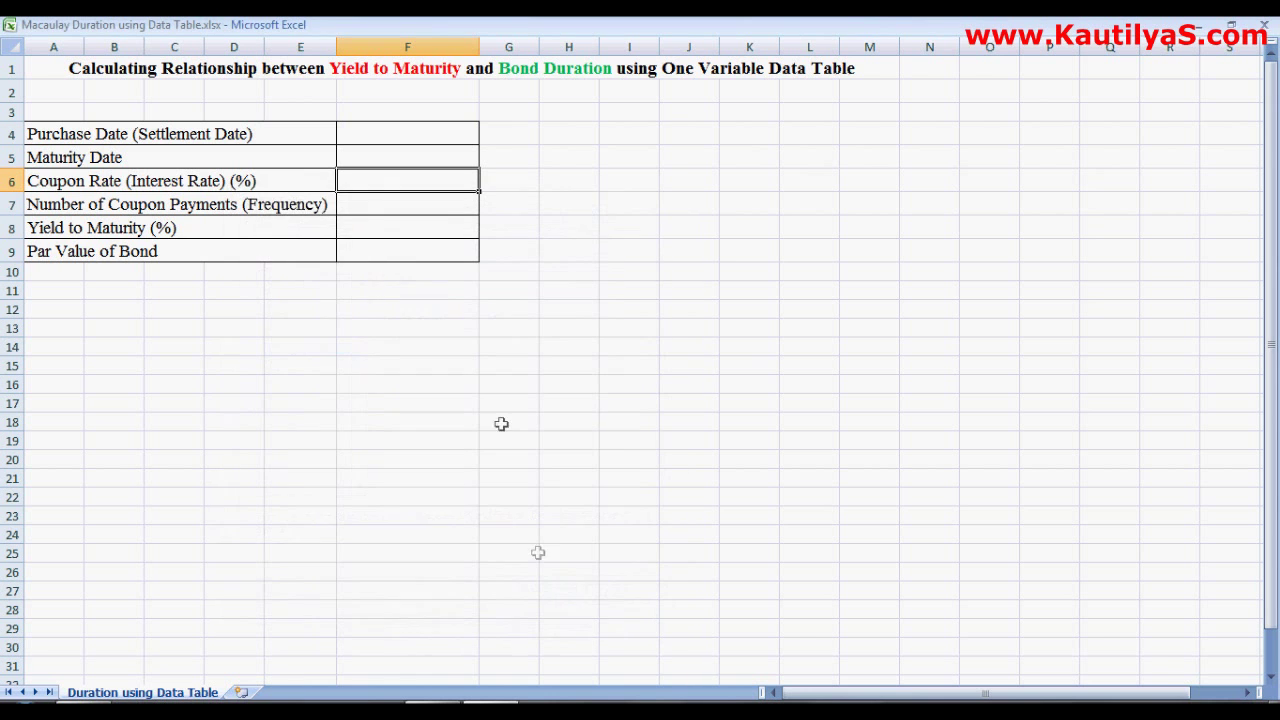
# Step: Apply the Percentage number format to the yield to maturity cell F8
pyautogui.click(369, 225)
pyautogui.rightClick(370, 227)
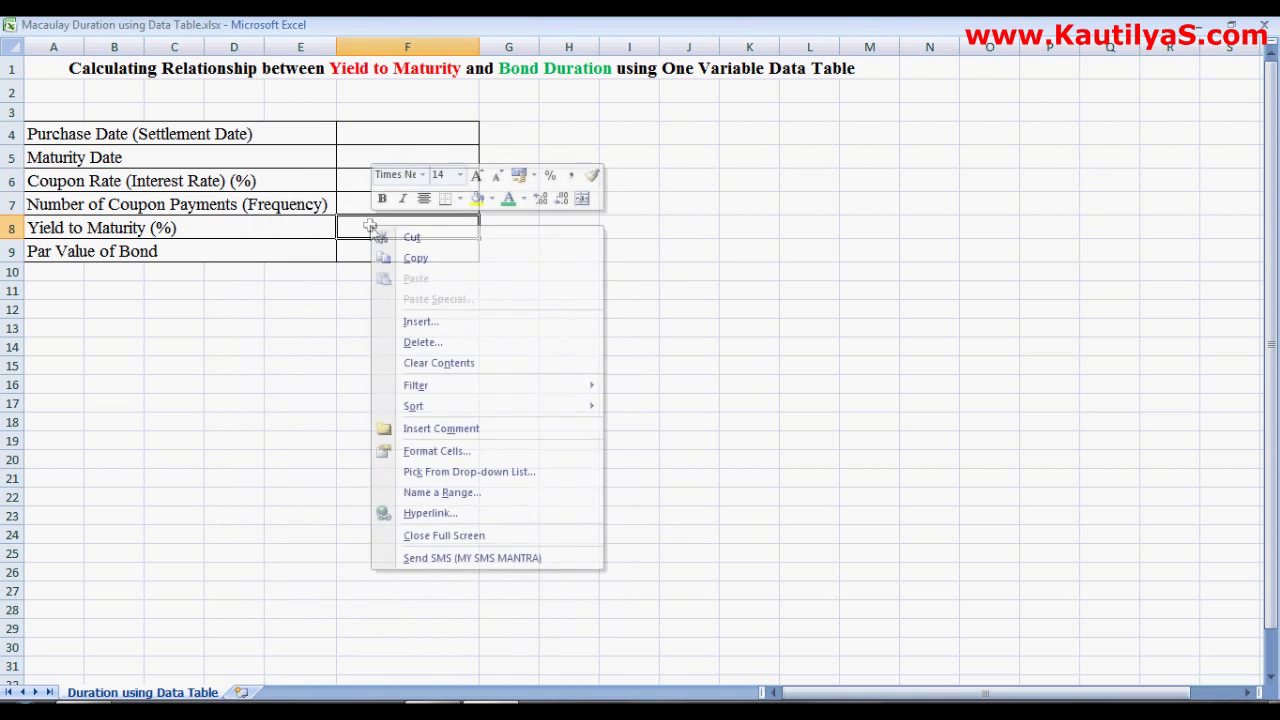
pyautogui.click(433, 451)
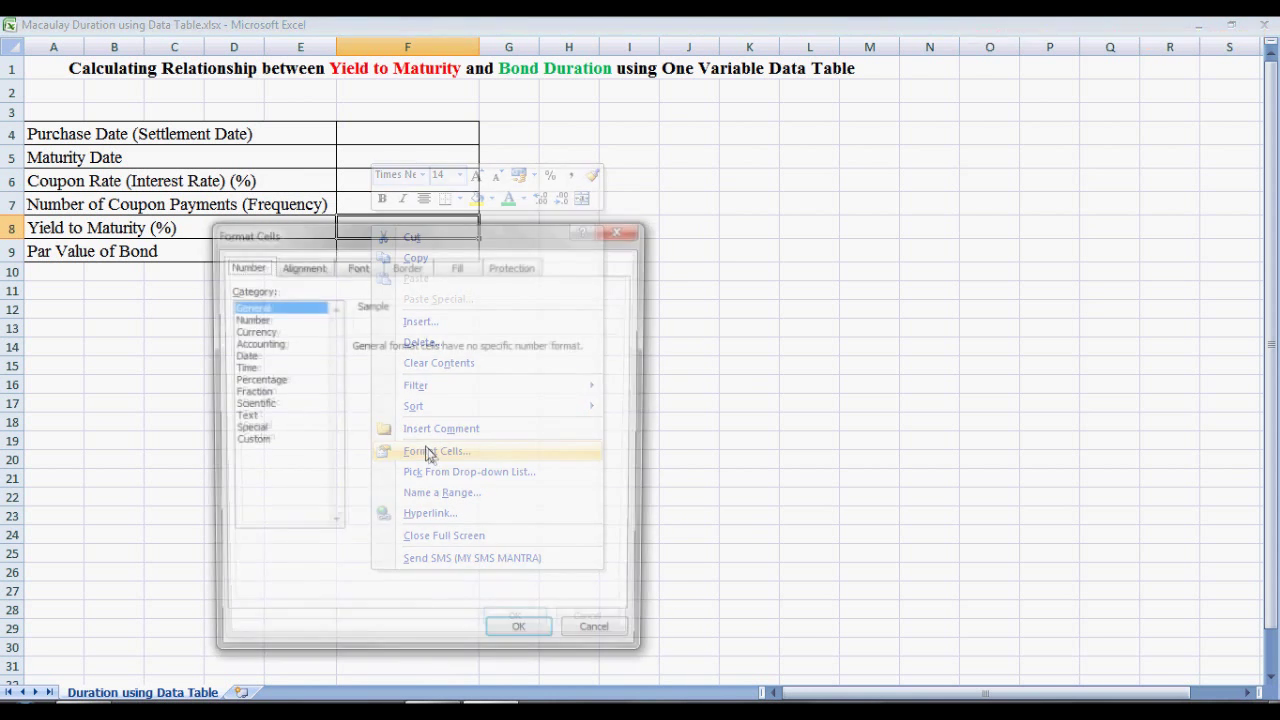
pyautogui.click(257, 380)
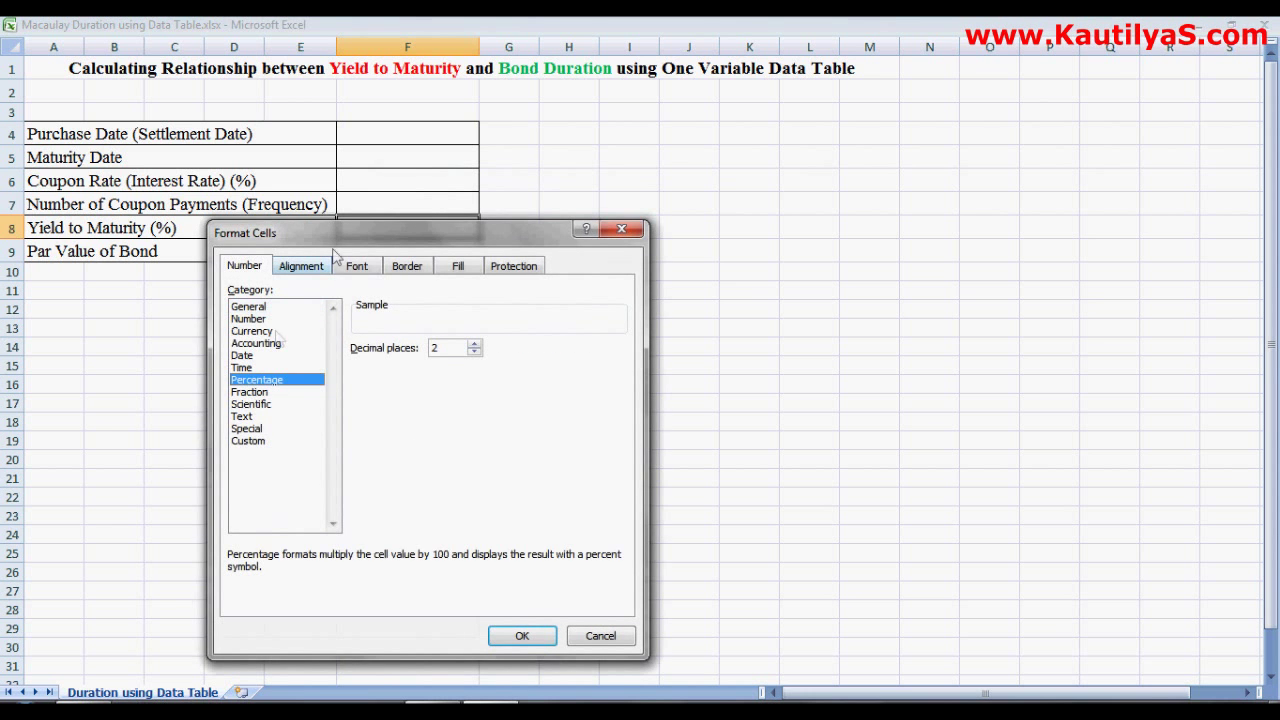
pyautogui.click(510, 635)
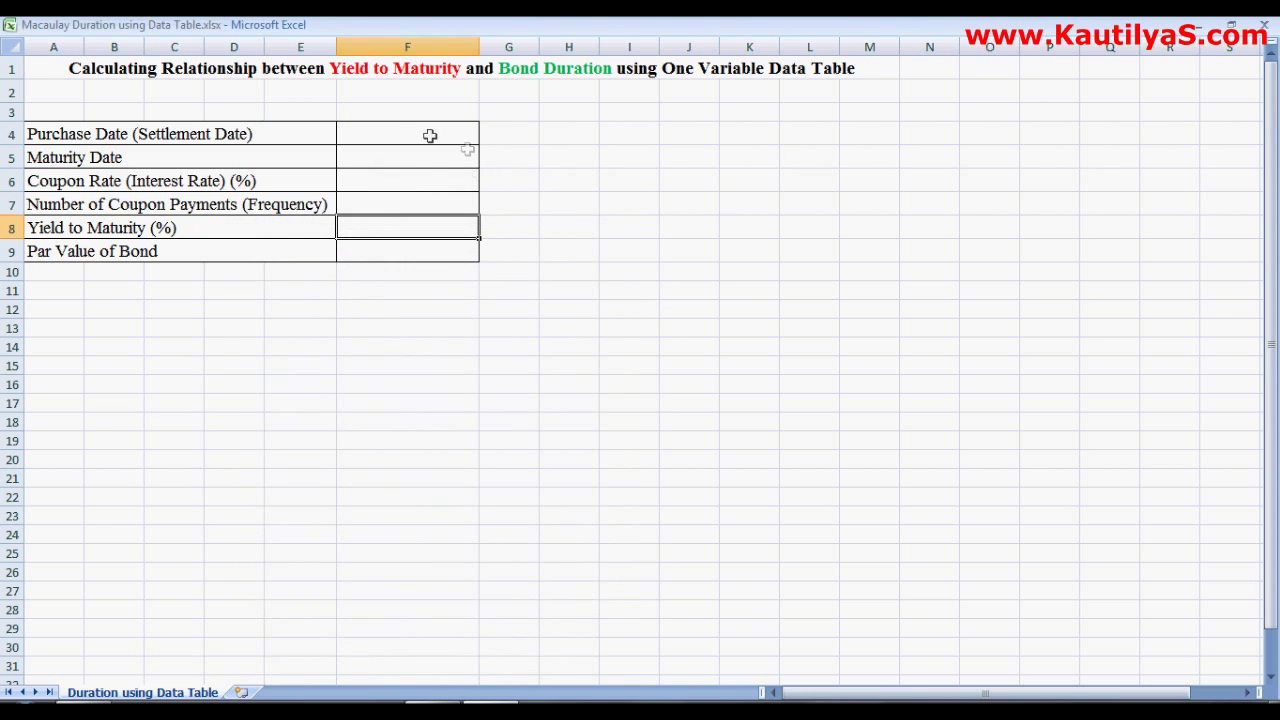
# Step: Enter 1-1-2012 as the purchase (settlement) date in cell F4
pyautogui.click(395, 131)
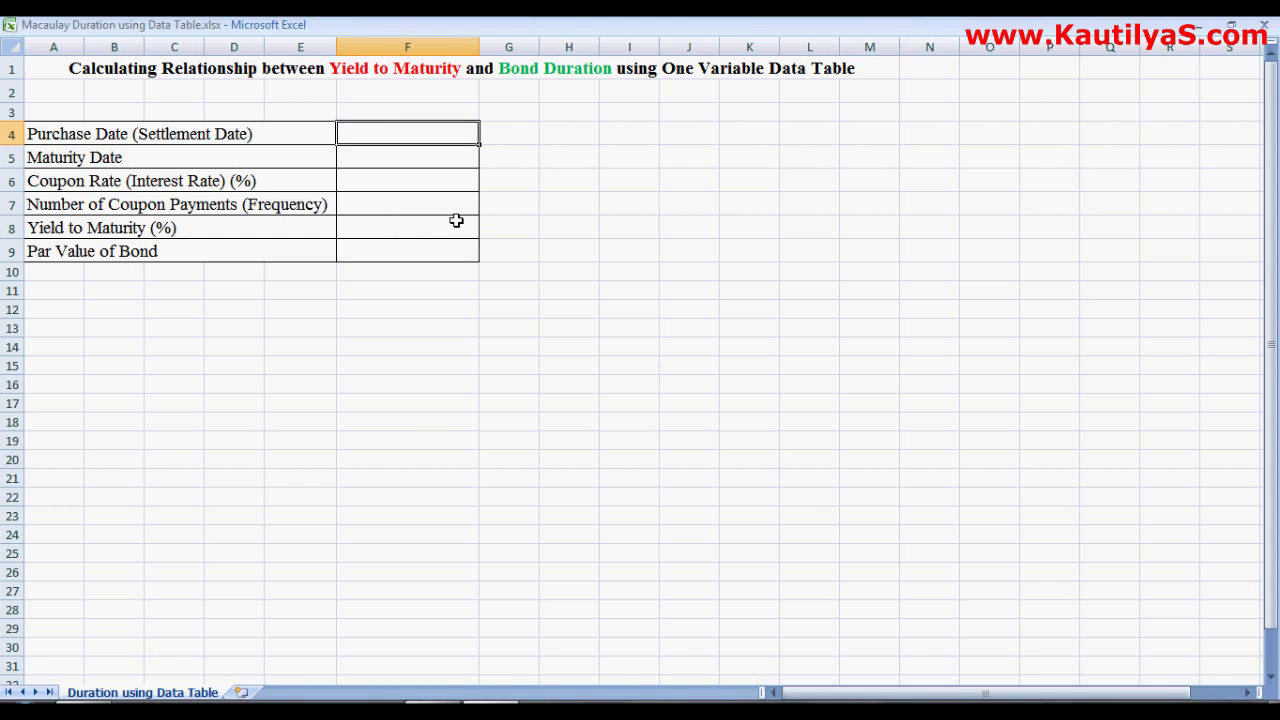
pyautogui.write('1')
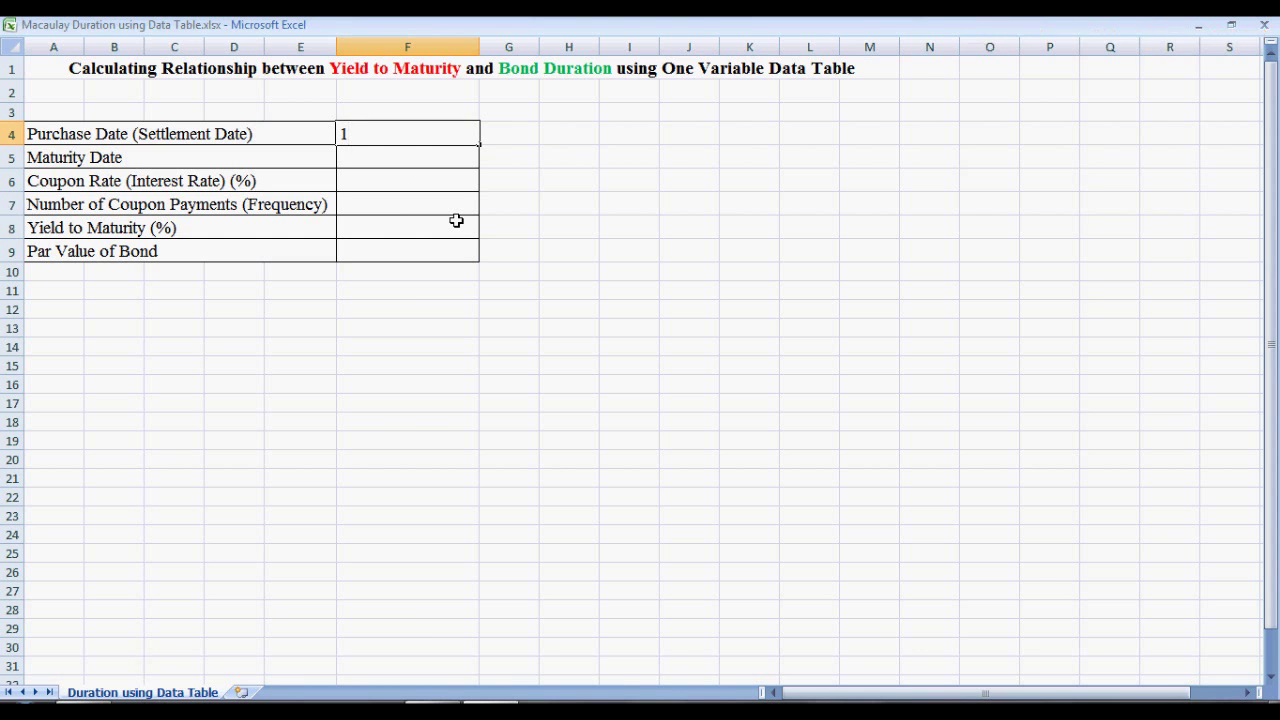
pyautogui.write('-1-20')
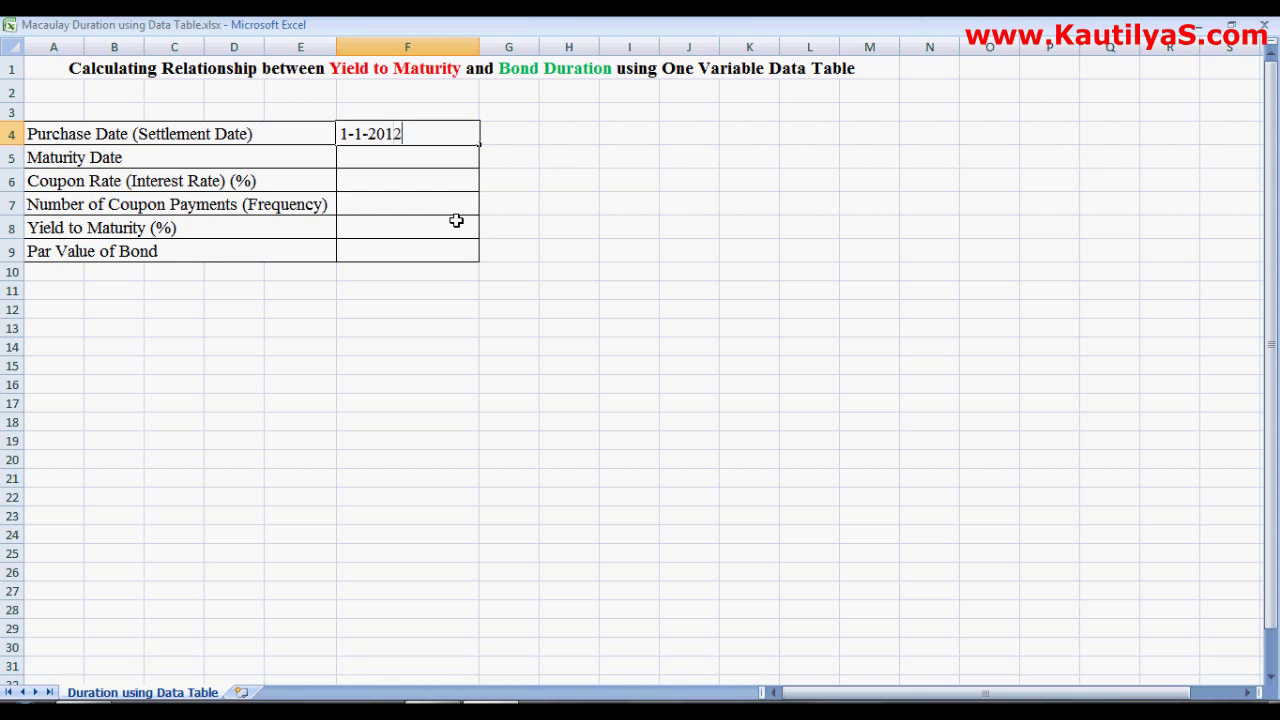
pyautogui.write('12')
pyautogui.press('Return')
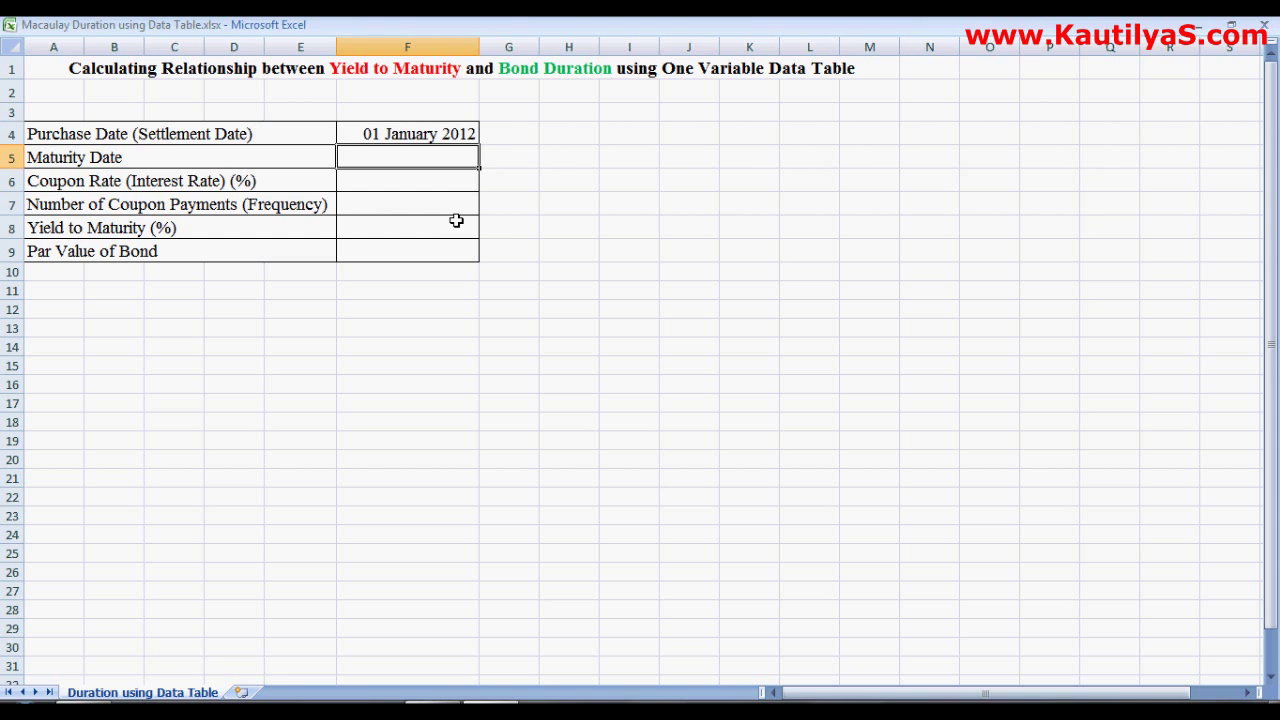
# Step: Enter 31-12-2016 as the bond's maturity date in cell F5
pyautogui.write('31')
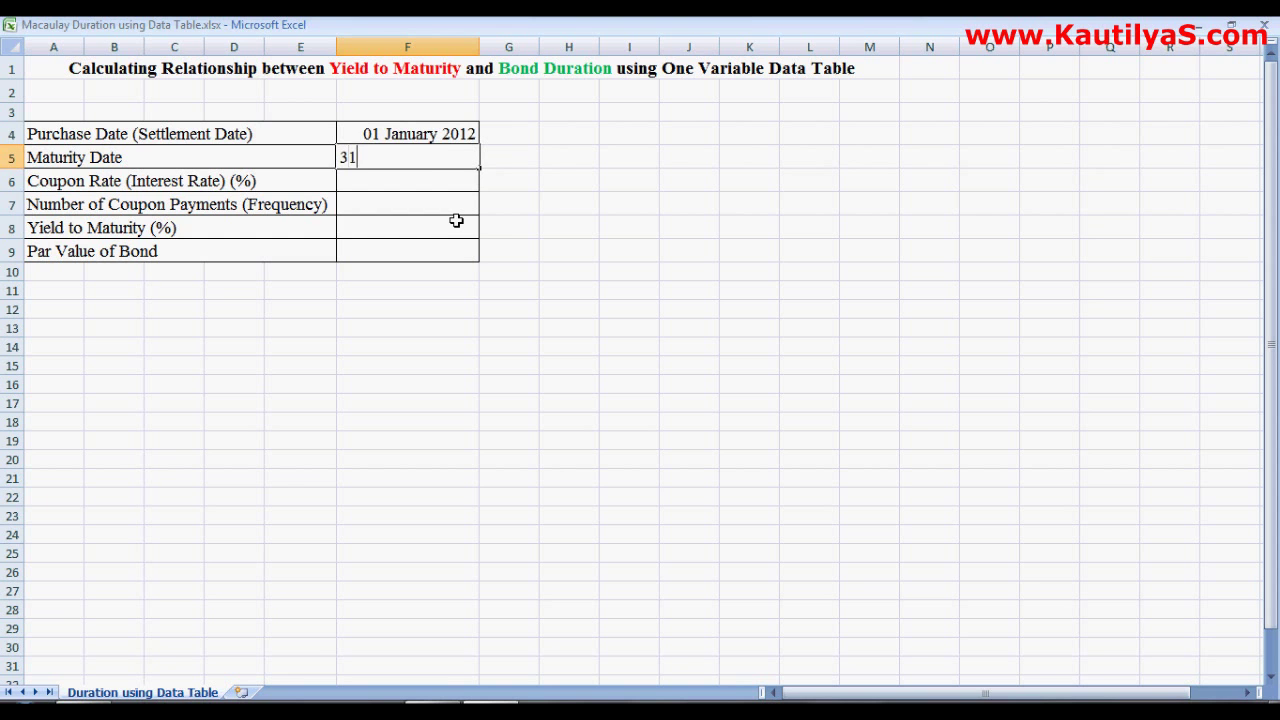
pyautogui.write('-12-206')
pyautogui.press('Return')
pyautogui.press('Up')
pyautogui.write('31-12-2016')
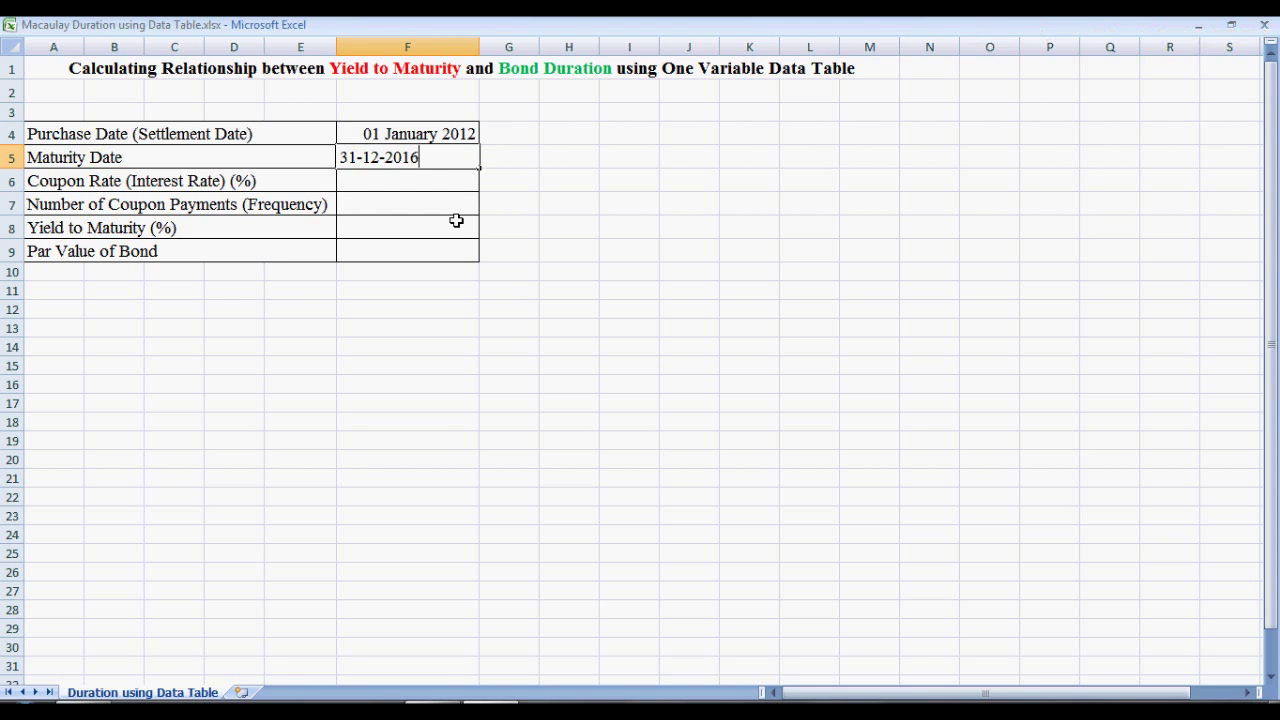
pyautogui.press('Return')
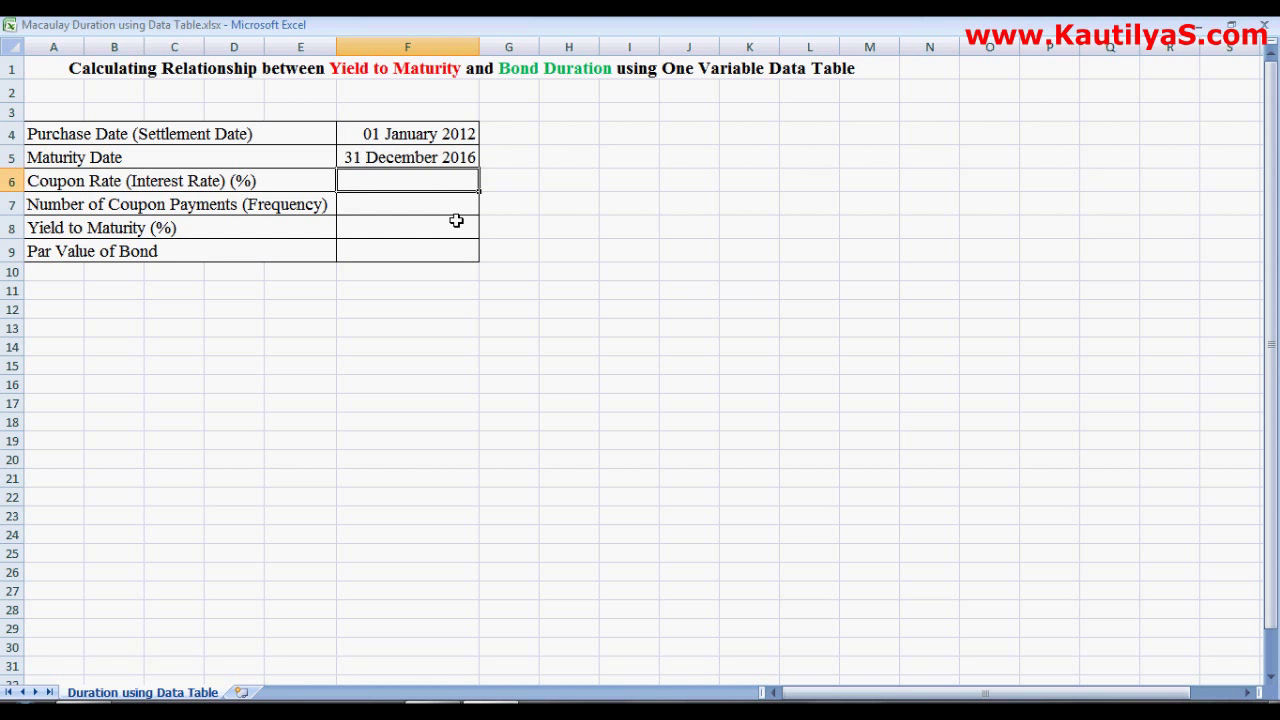
# Step: Enter a coupon rate of 11% in F6 and a coupon payment frequency of 2 in F7
pyautogui.write('11')
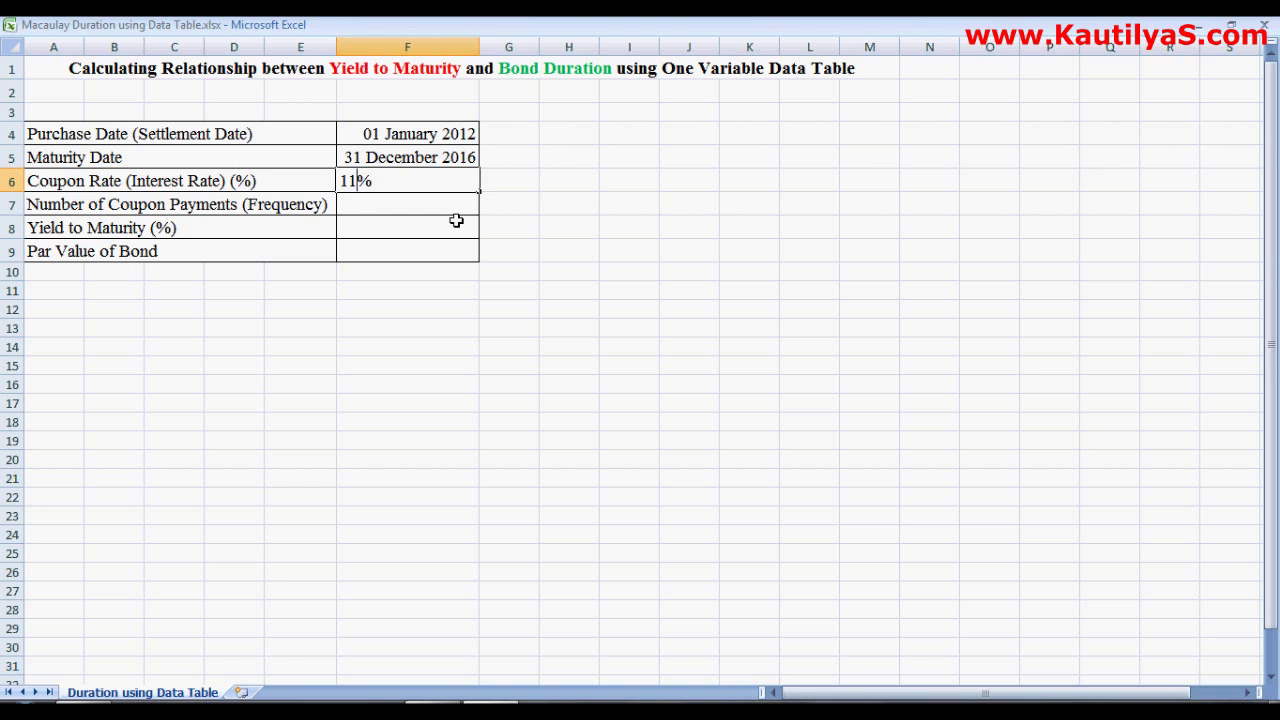
pyautogui.press('Return')
pyautogui.write('2')
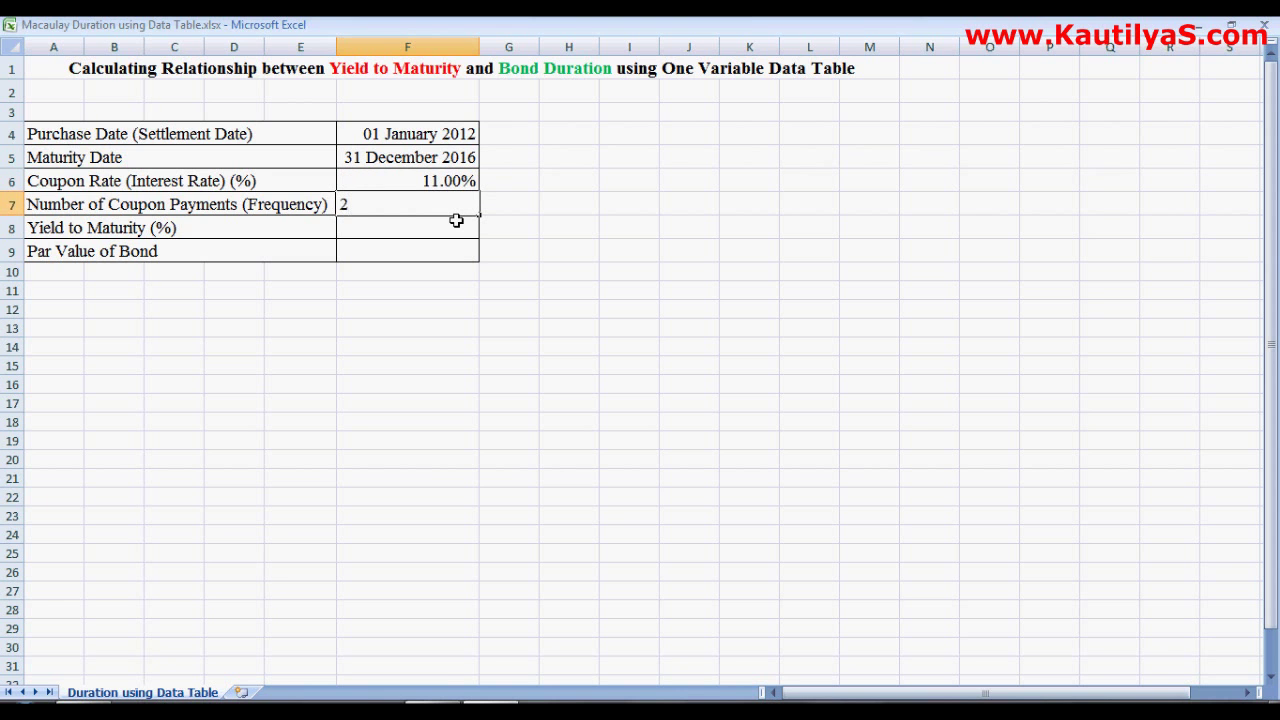
pyautogui.press('Return')
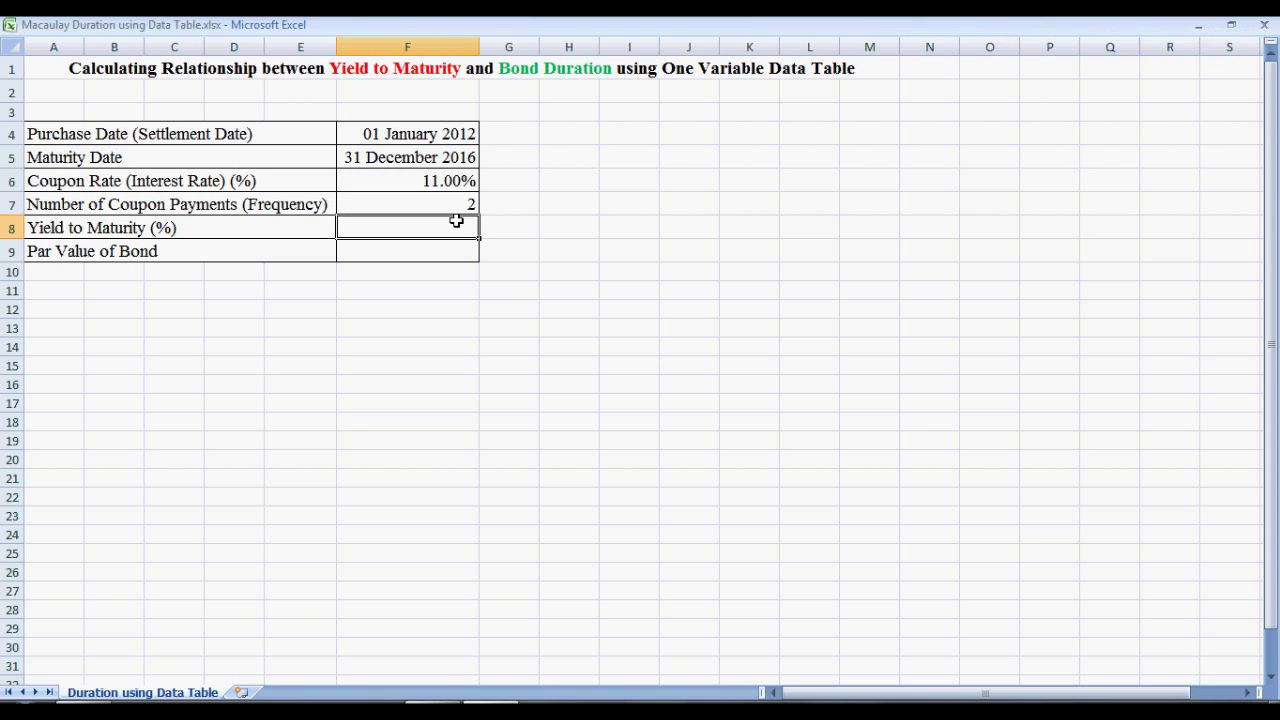
# Step: Enter a yield to maturity of 13% in F8 and a par value of 1000 in F9
pyautogui.write('13')
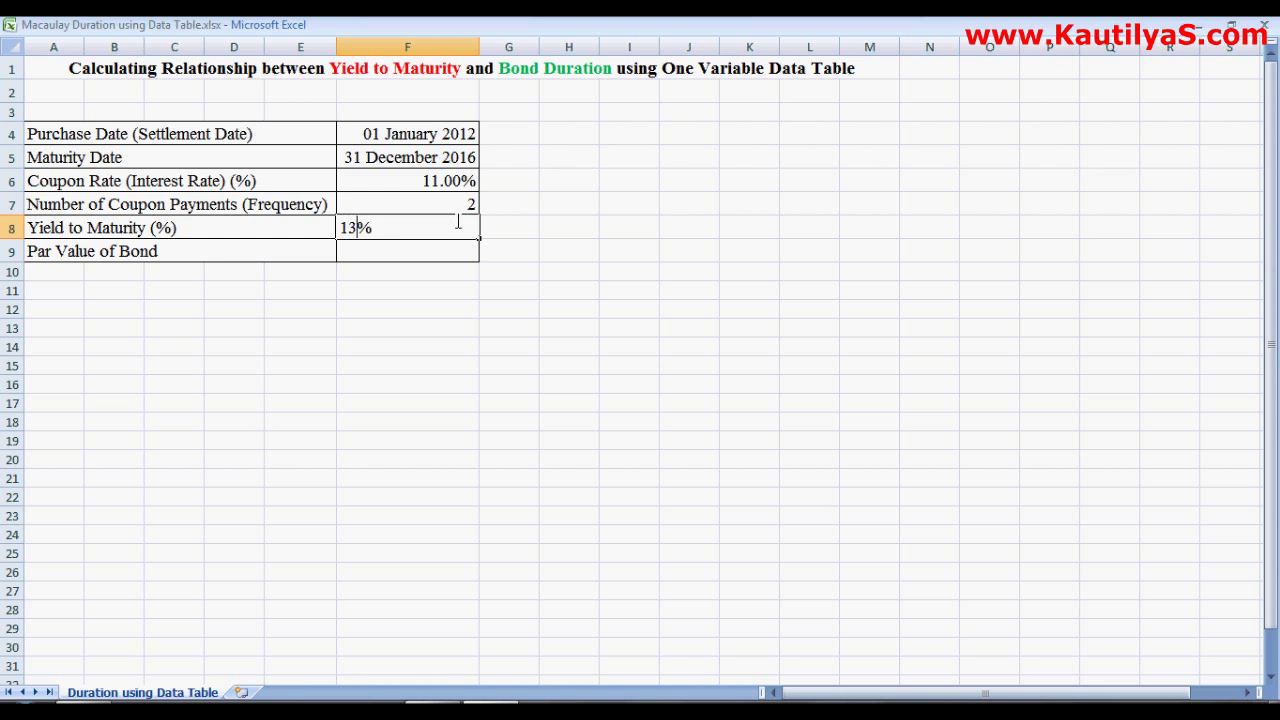
pyautogui.press('Return')
pyautogui.write('1000')
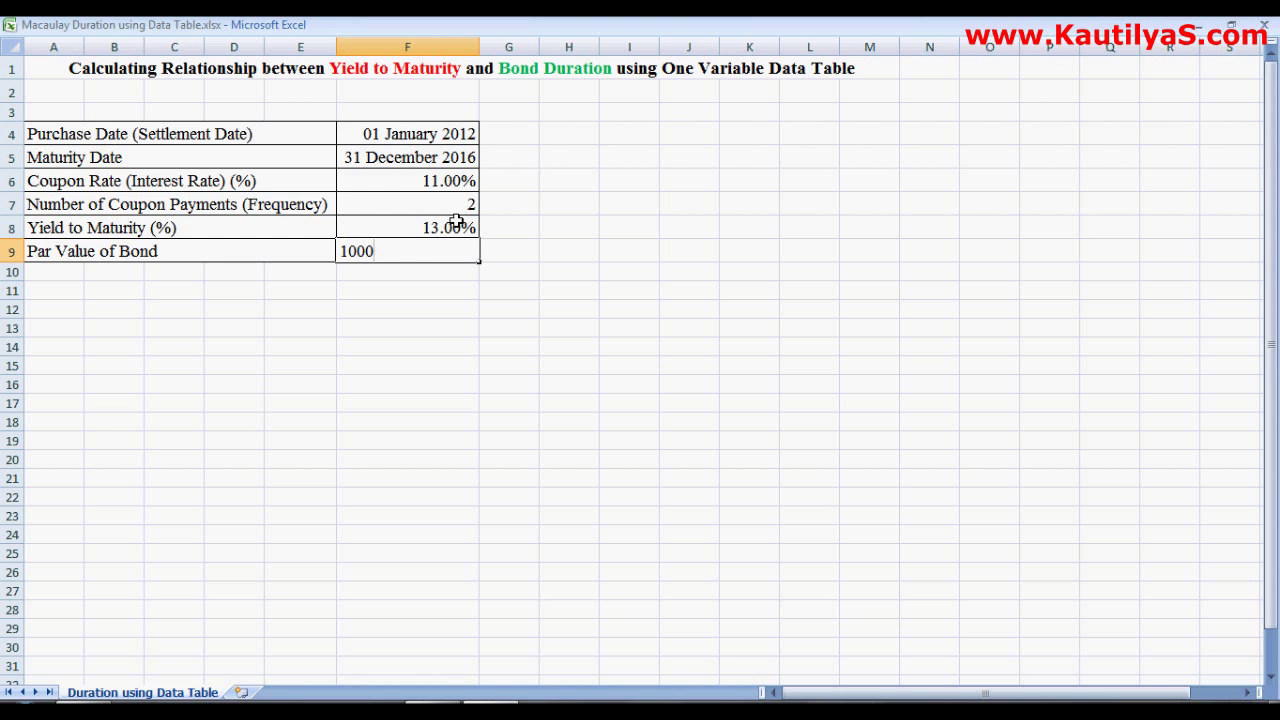
pyautogui.press('Return')
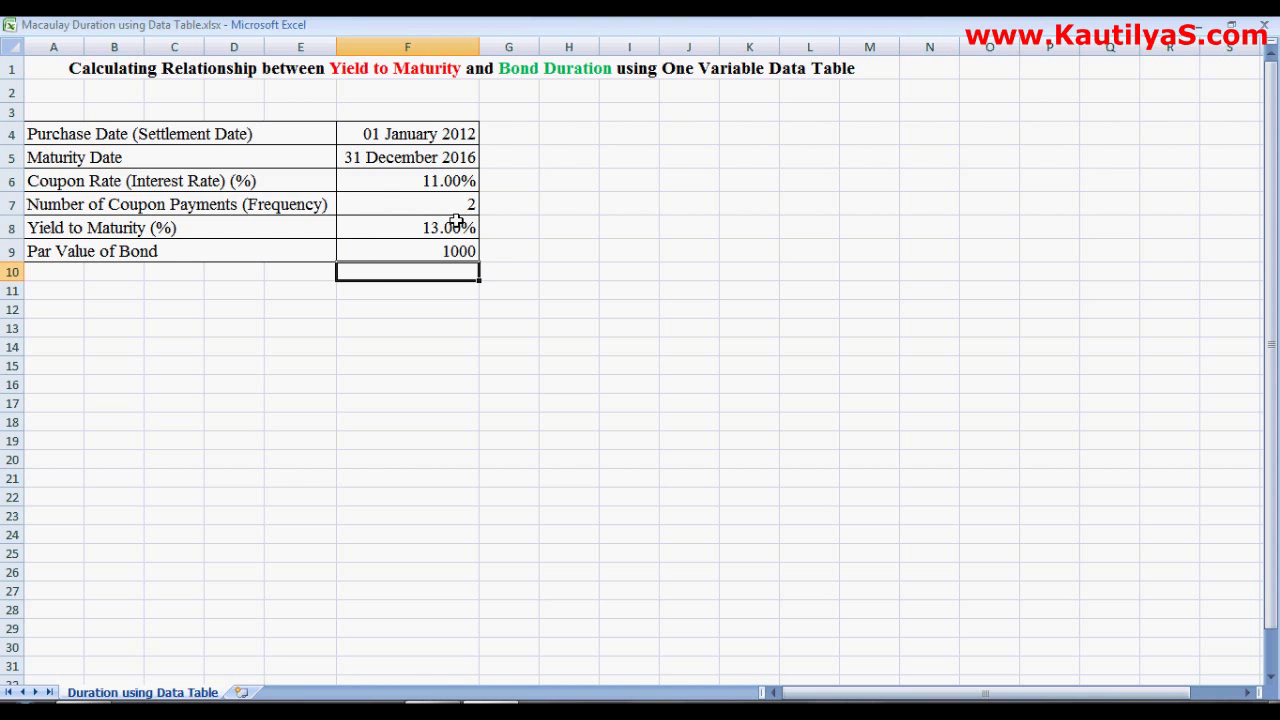
# Step: Add the column heading YTM in cell H3
pyautogui.click(591, 115)
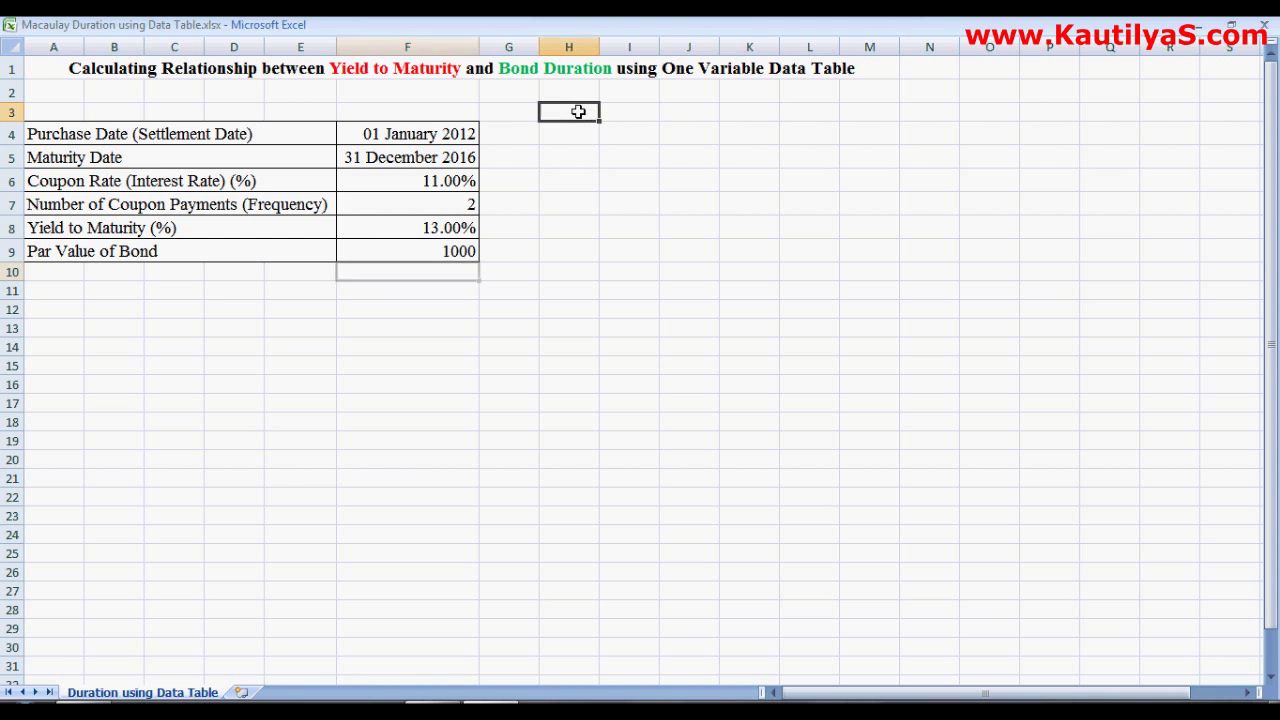
pyautogui.write('YTM')
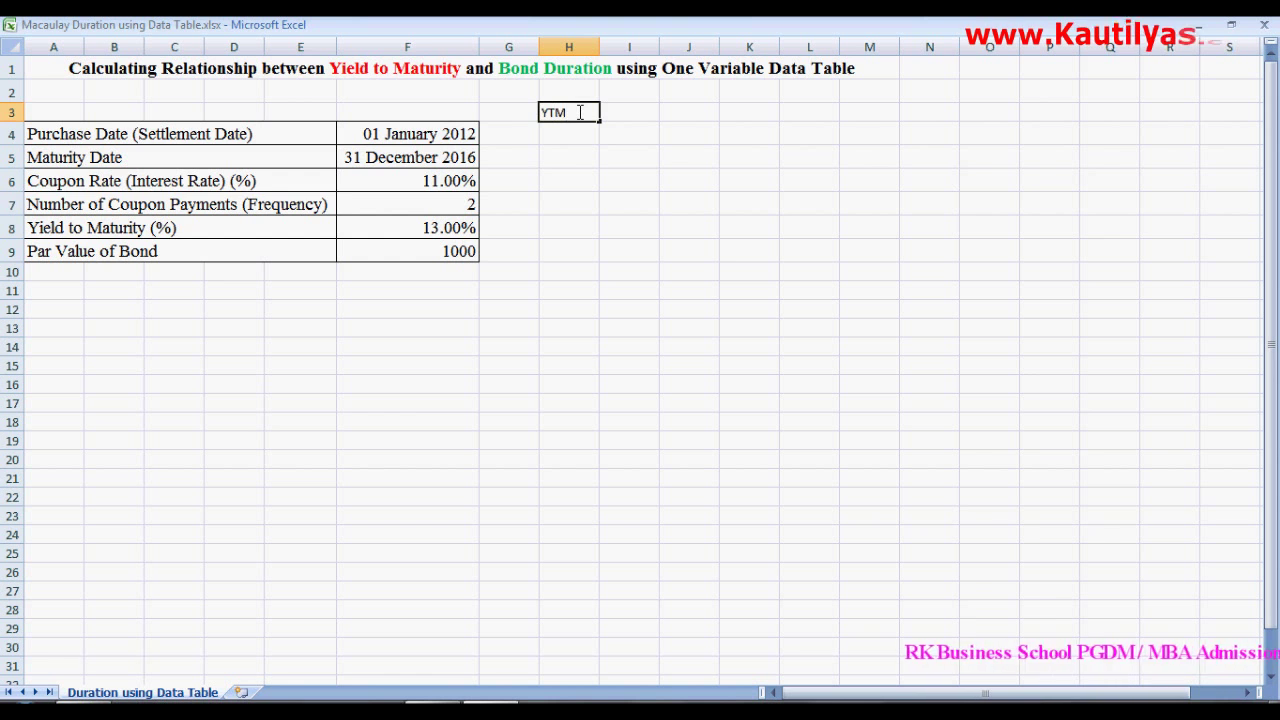
pyautogui.press('Return')
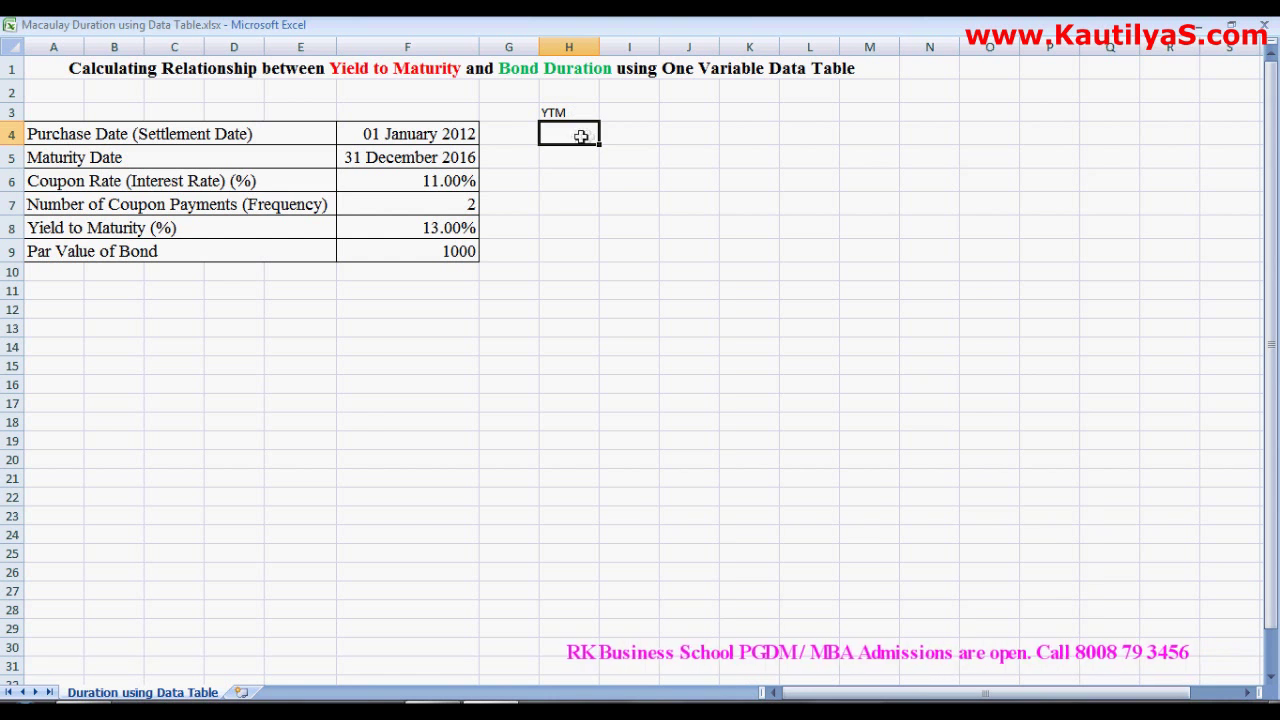
# Step: Format cells H4:H13 below the YTM heading with the Percentage number format
pyautogui.moveTo(580, 134); pyautogui.dragTo(563, 334)
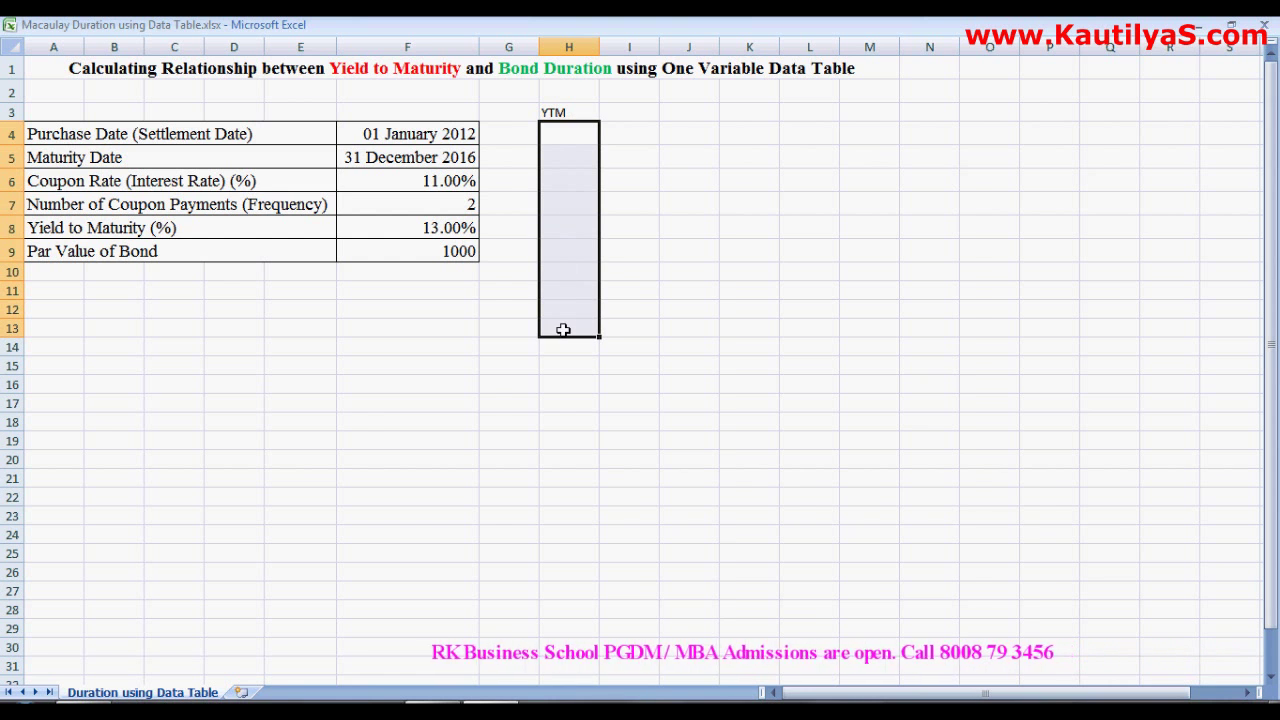
pyautogui.rightClick(567, 134)
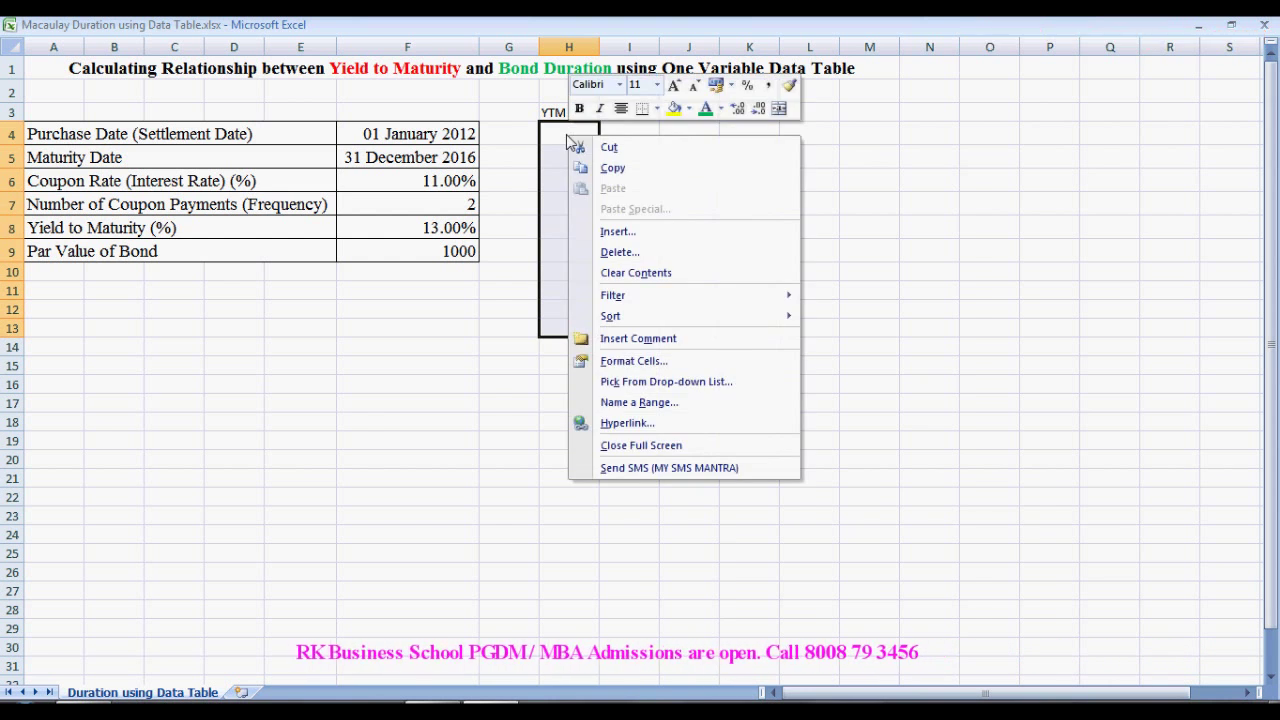
pyautogui.click(612, 360)
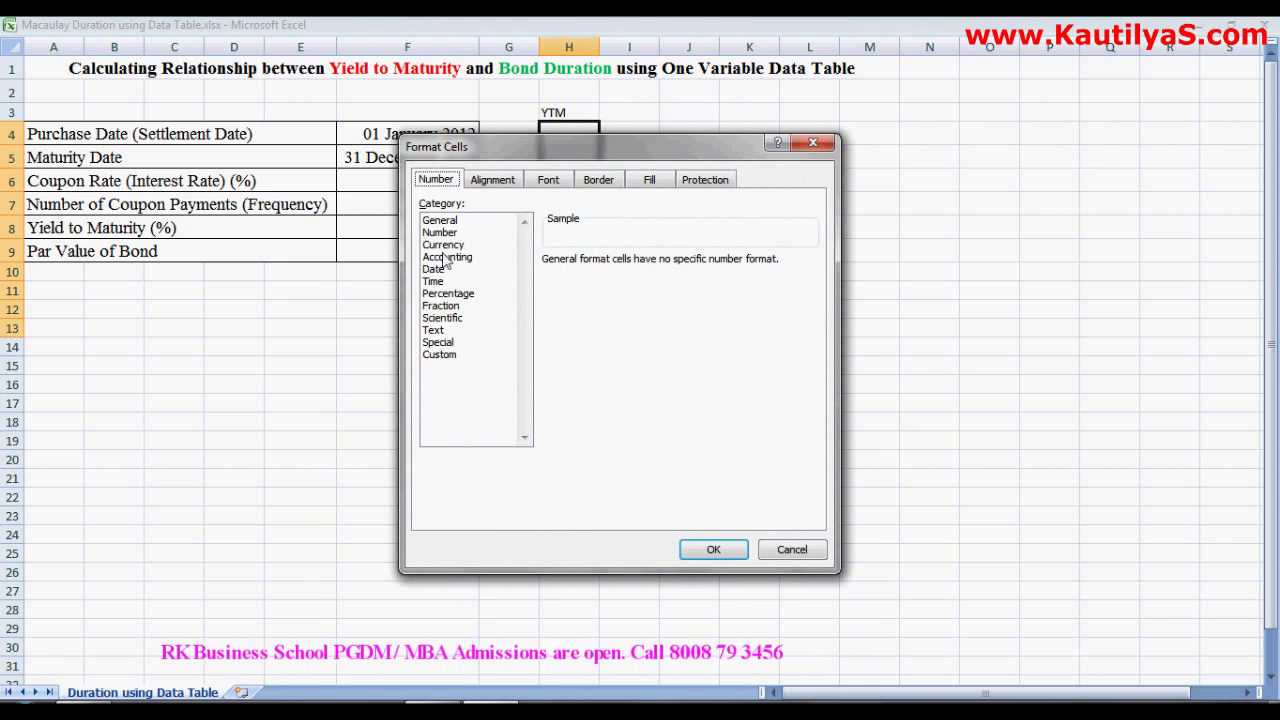
pyautogui.click(450, 293)
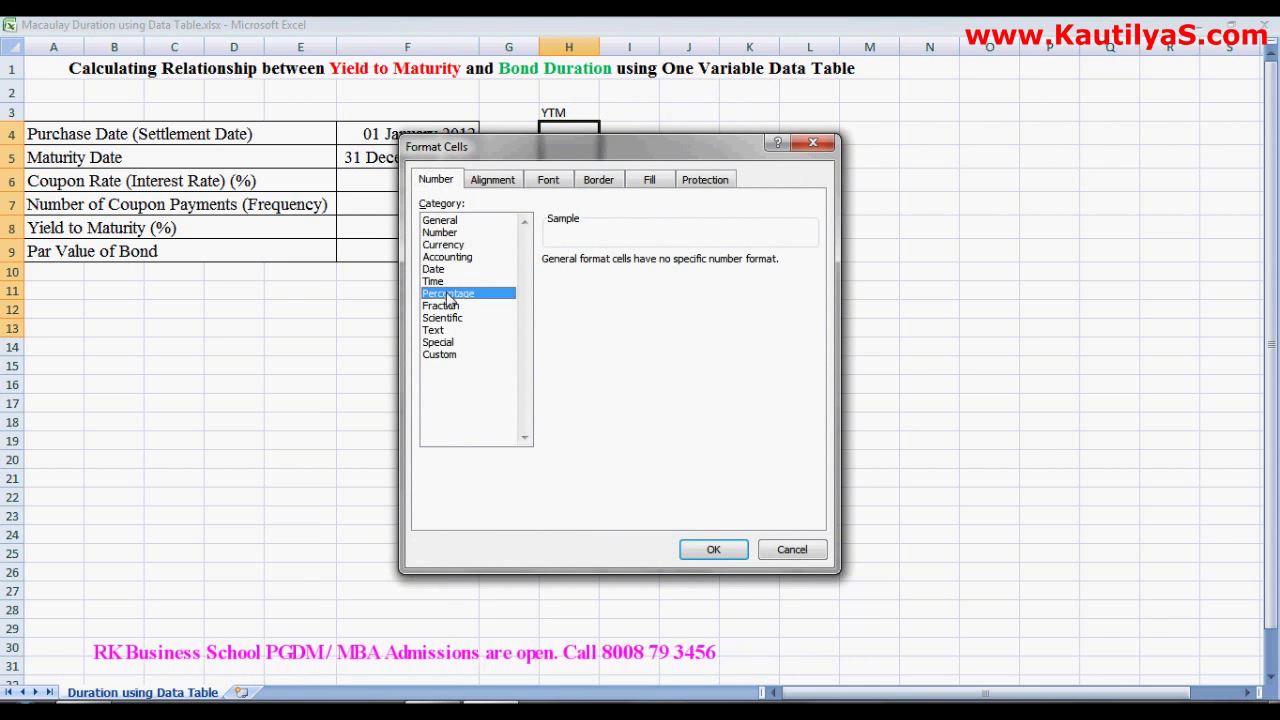
pyautogui.click(713, 549)
# Step: Fill H4:H12 with yields to maturity from 8% to 16% in 1% increments
pyautogui.click(562, 140)
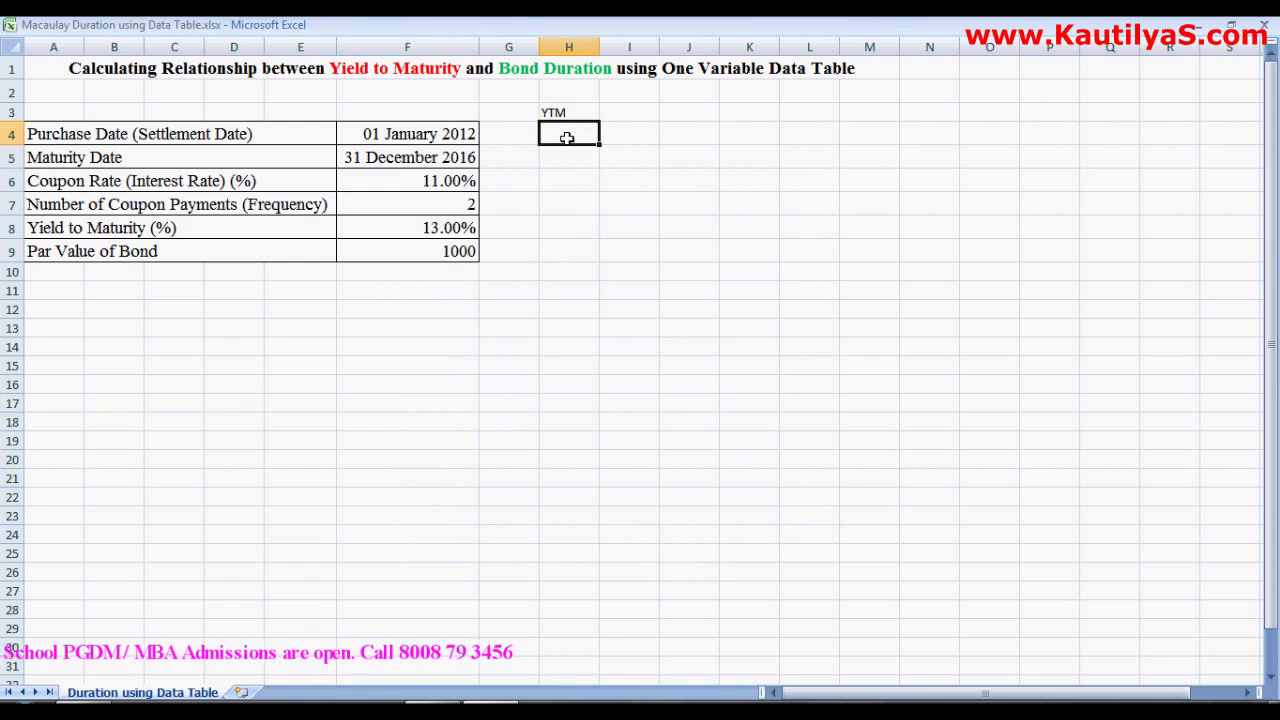
pyautogui.write('5')
pyautogui.press('Return')
pyautogui.write('9')
pyautogui.press('Return')
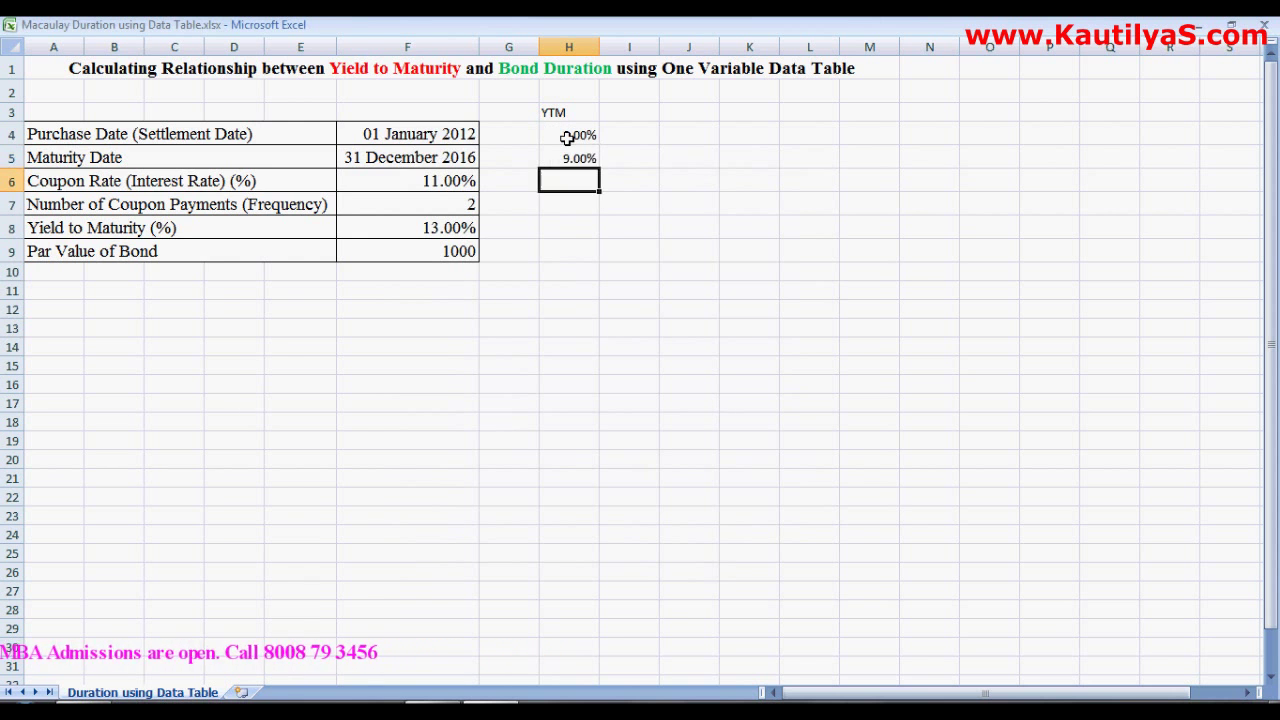
pyautogui.write('10')
pyautogui.press('Return')
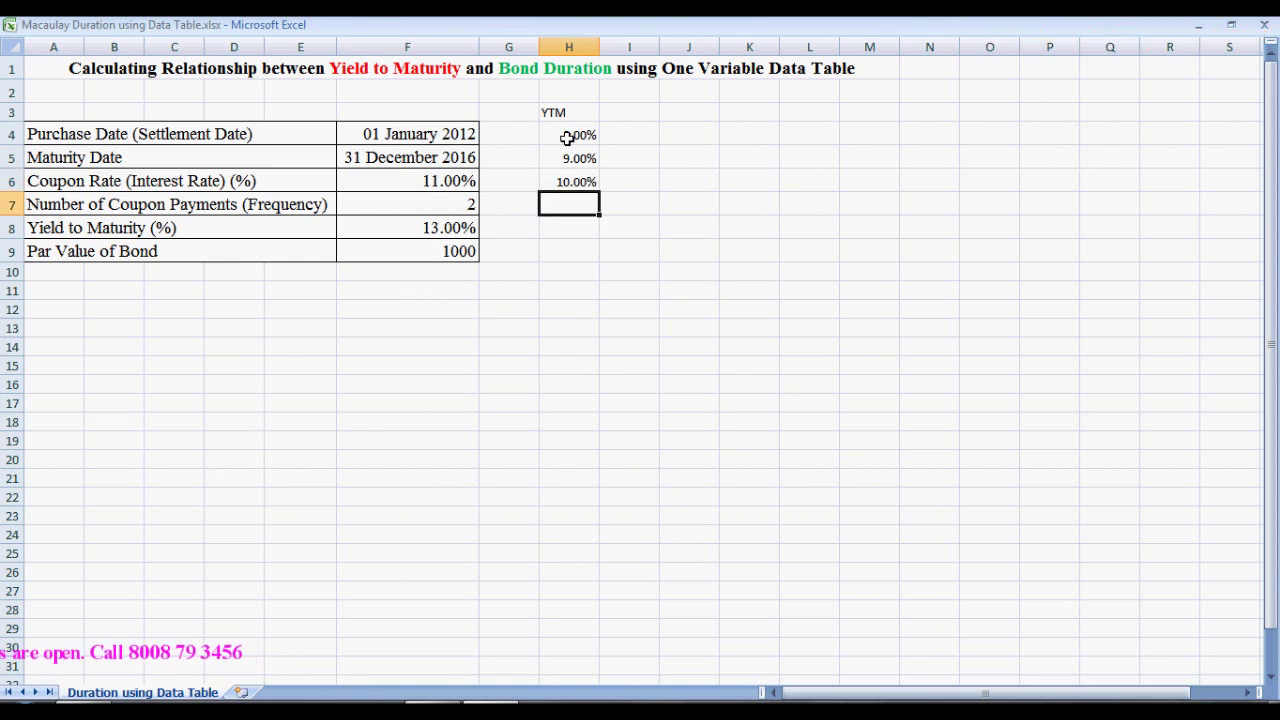
pyautogui.write('11')
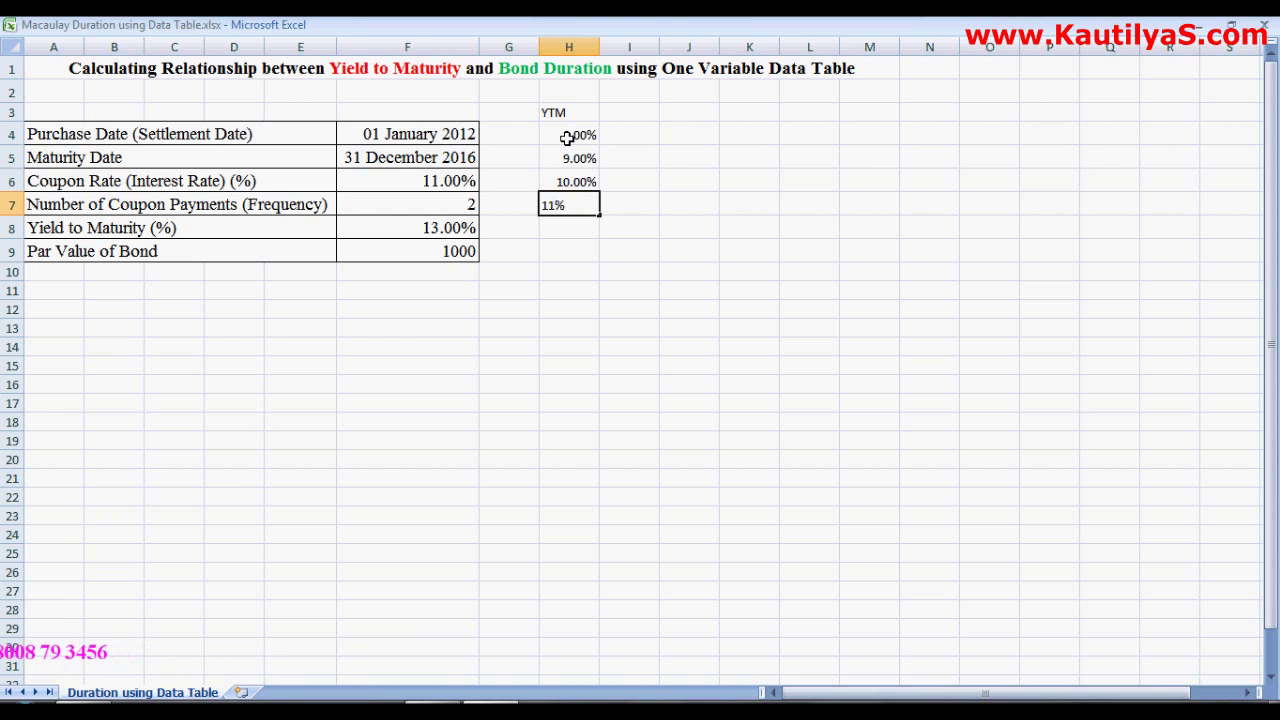
pyautogui.press('Return')
pyautogui.write('12')
pyautogui.press('Return')
pyautogui.write('13')
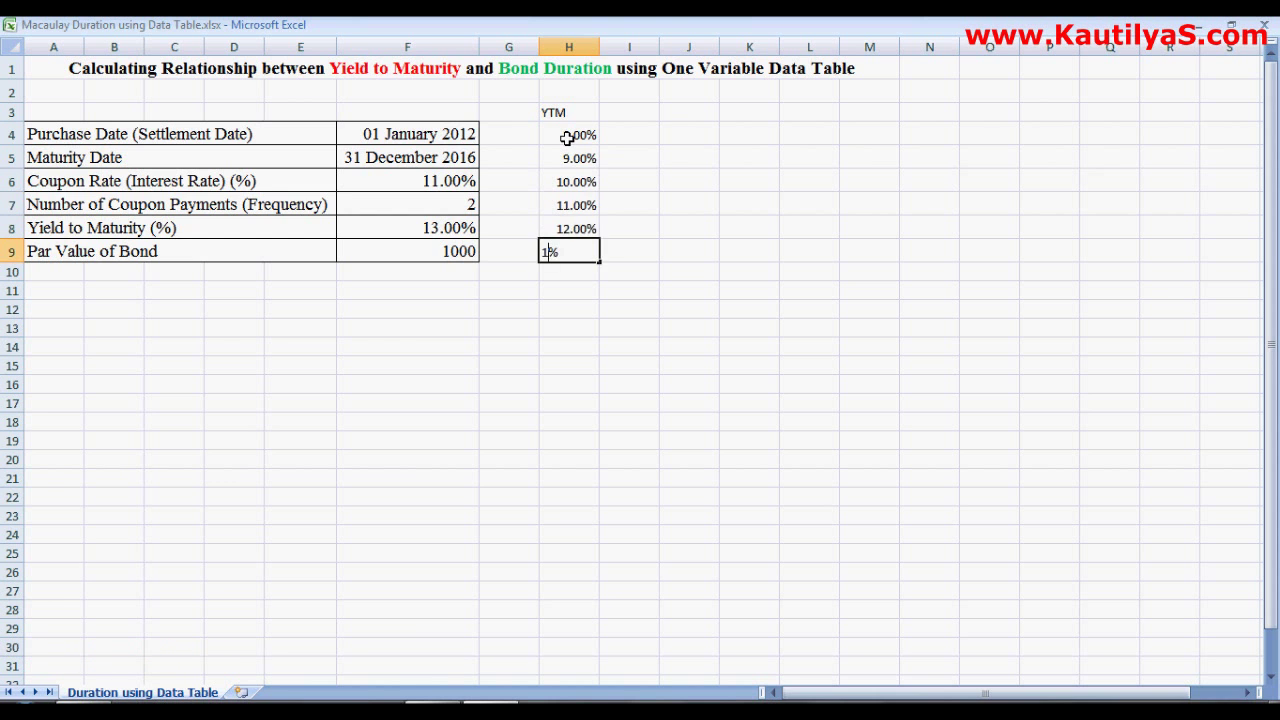
pyautogui.press('Return')
pyautogui.write('14')
pyautogui.press('Return')
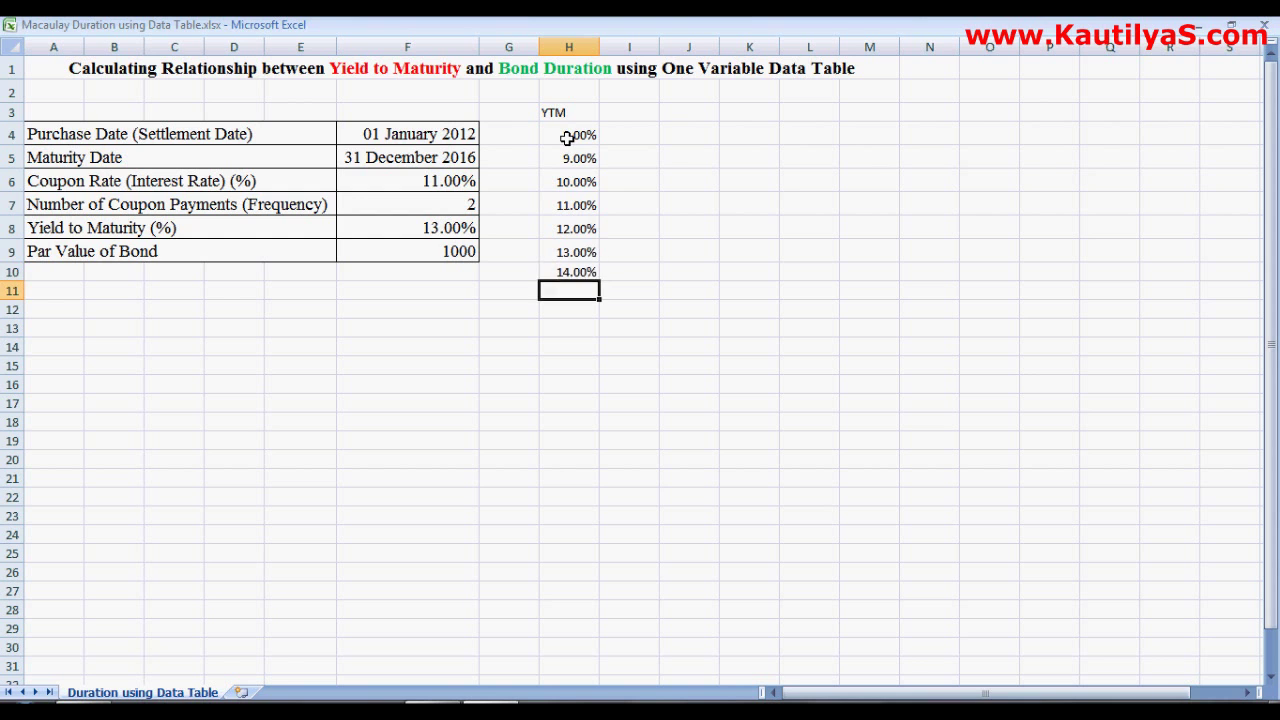
pyautogui.write('15')
pyautogui.press('Return')
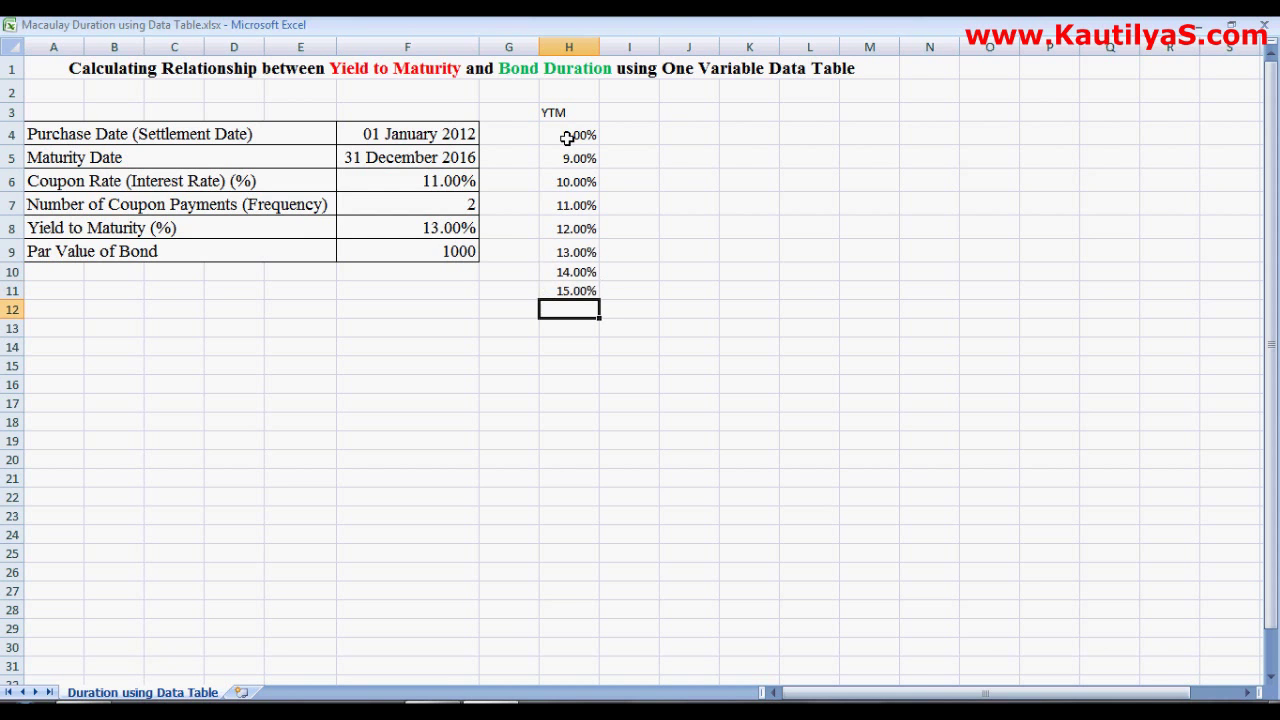
pyautogui.write('16')
pyautogui.press('Return')
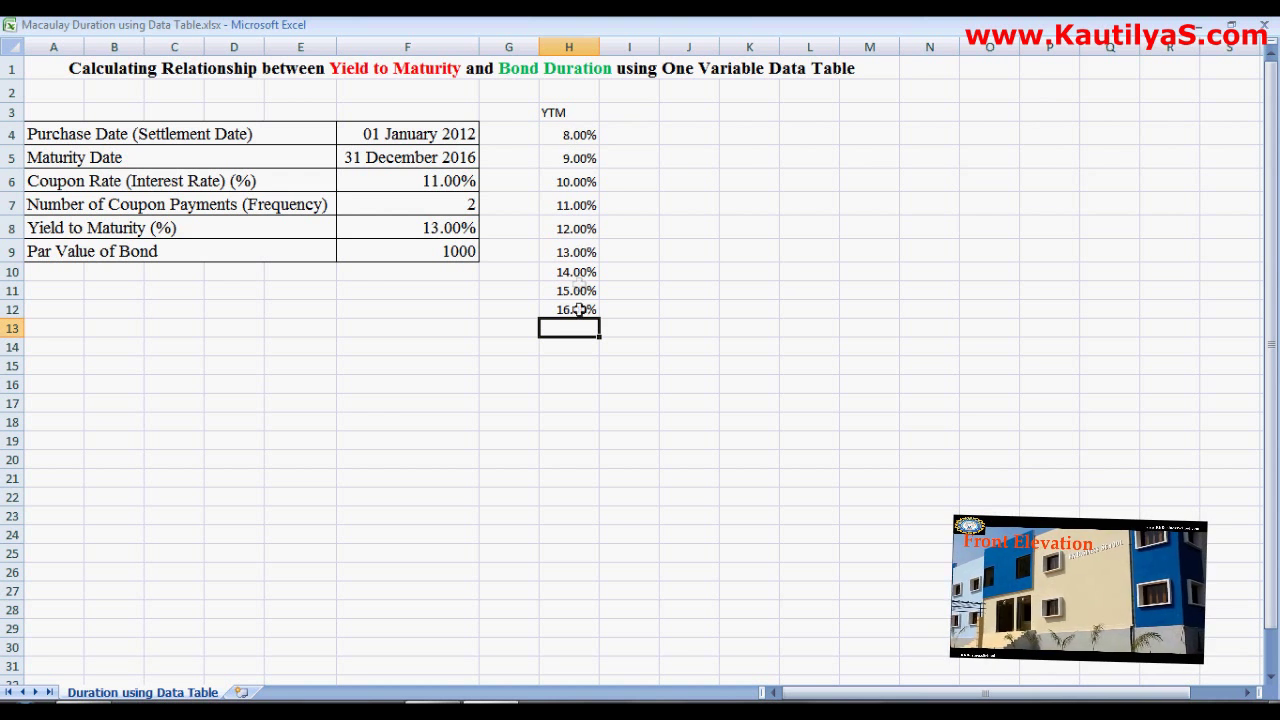
# Step: Enter the formula =DURATION(F4,F5,F6,F8,F7) in cell I3 to calculate the bond's duration from the input cells
pyautogui.click(635, 116)
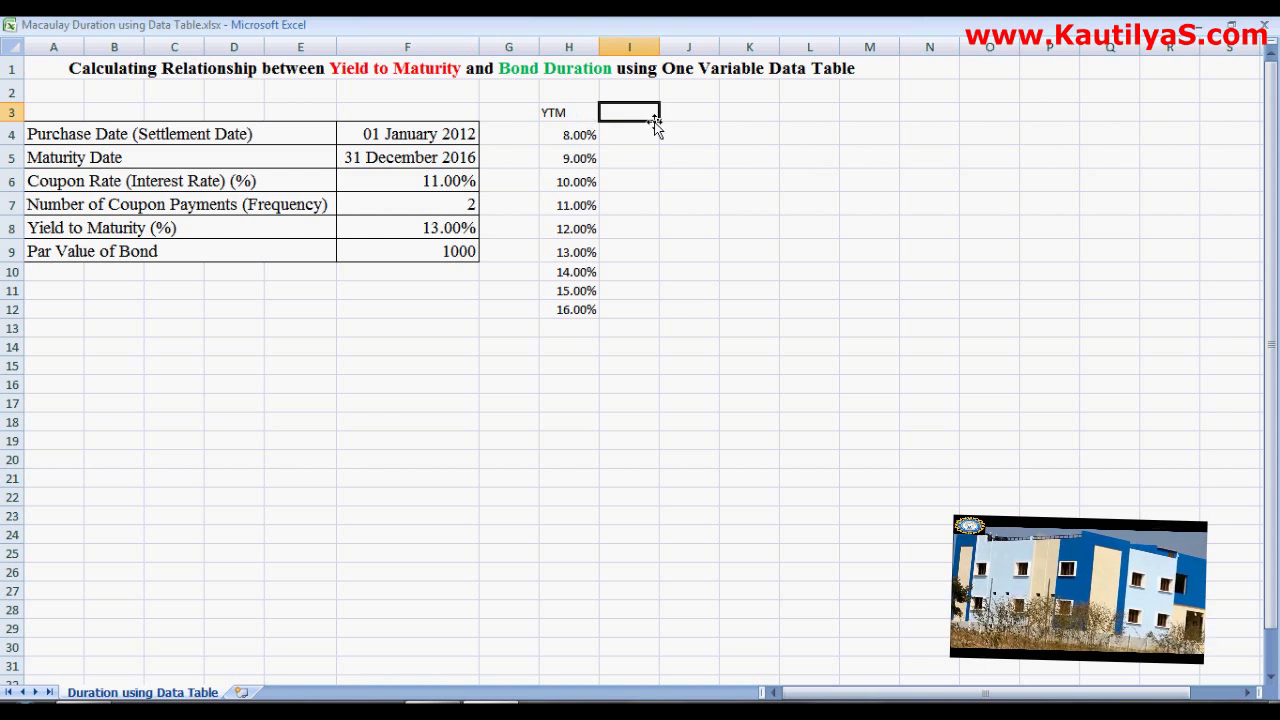
pyautogui.write('=durat')
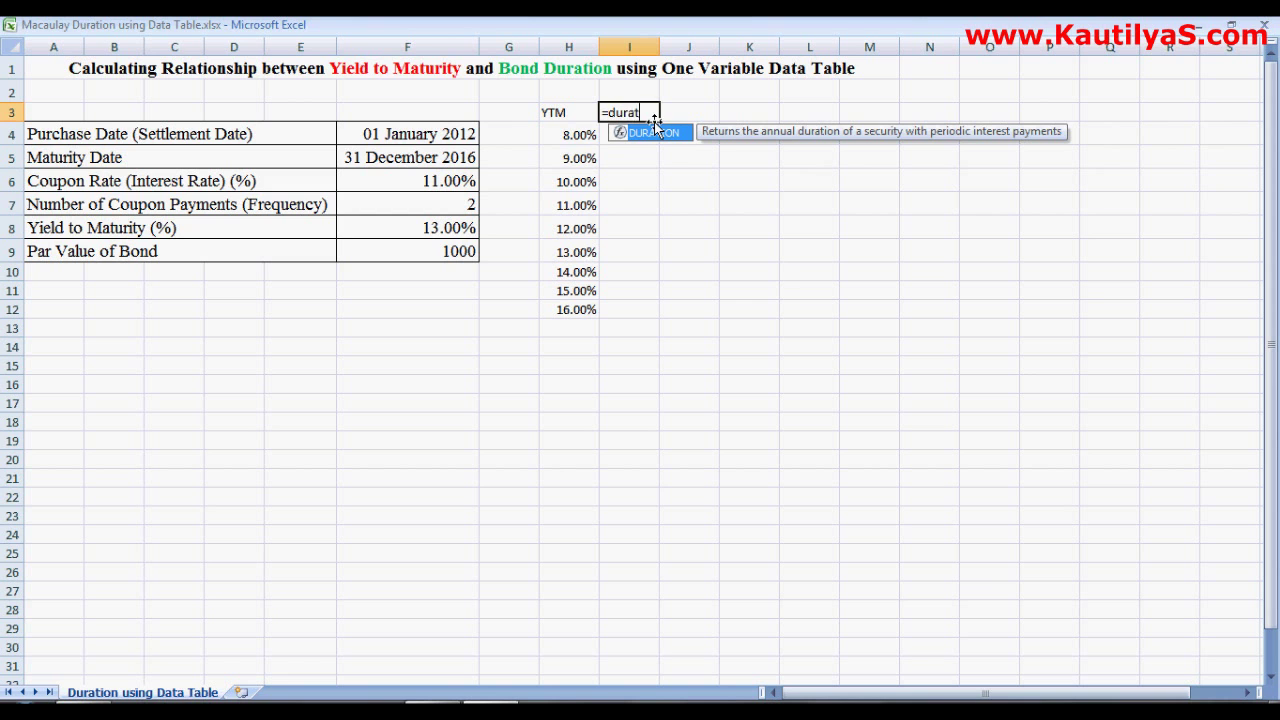
pyautogui.write('ion(')
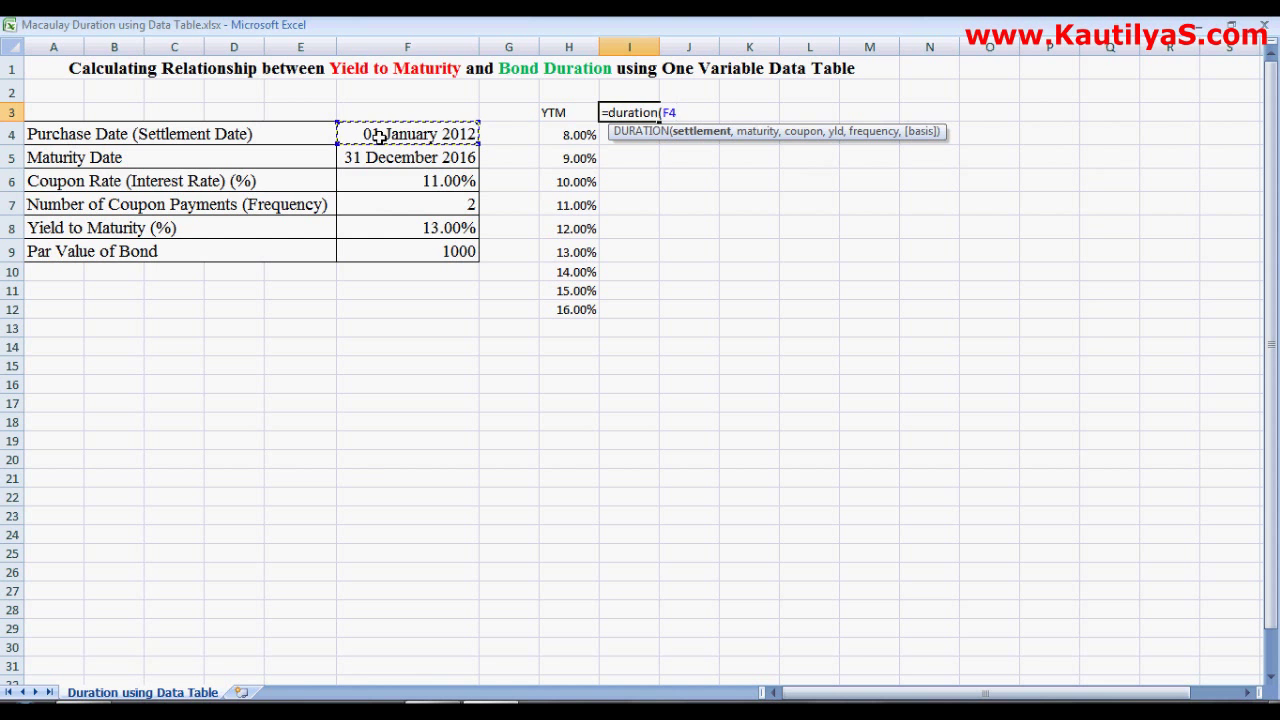
pyautogui.write(',F5')
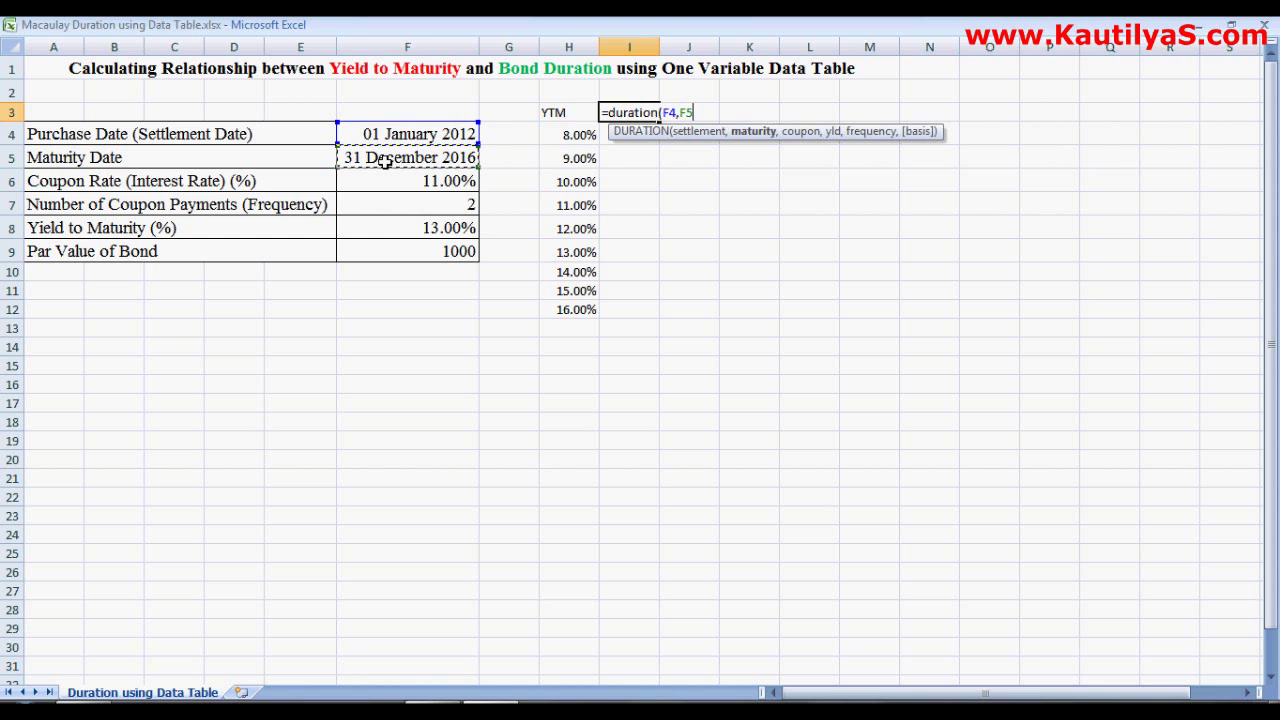
pyautogui.write(',')
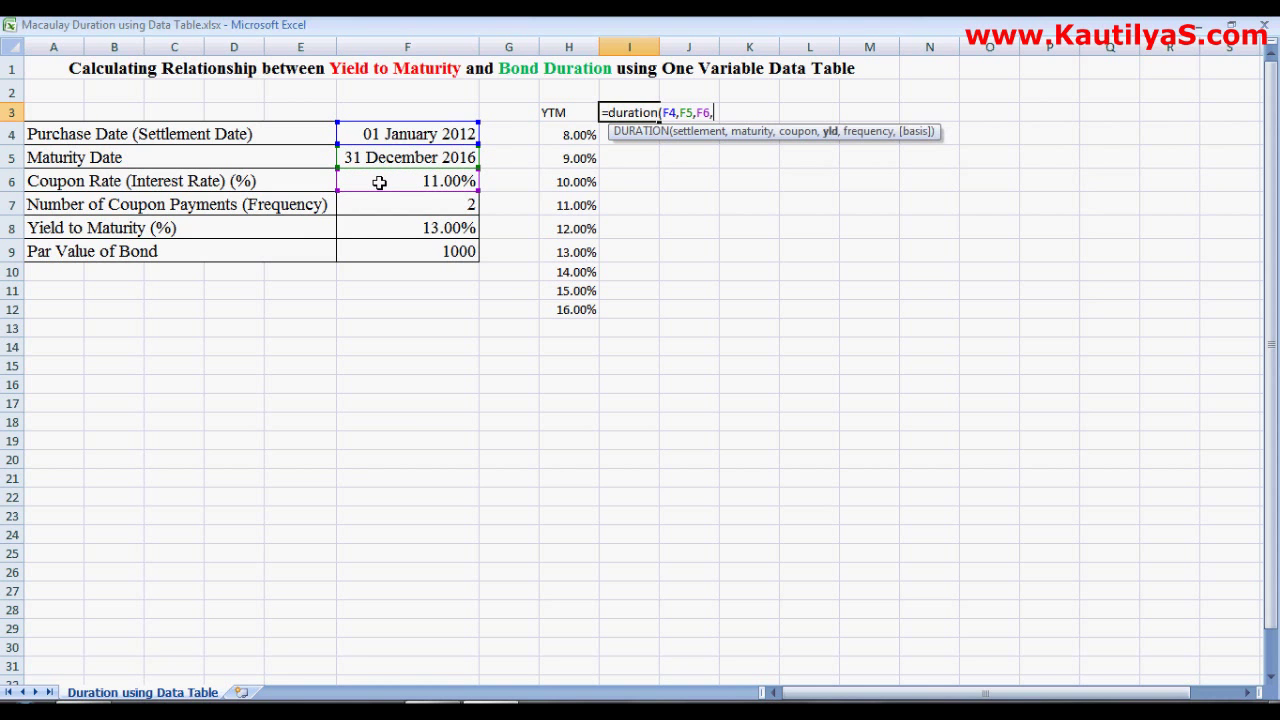
pyautogui.click(375, 227)
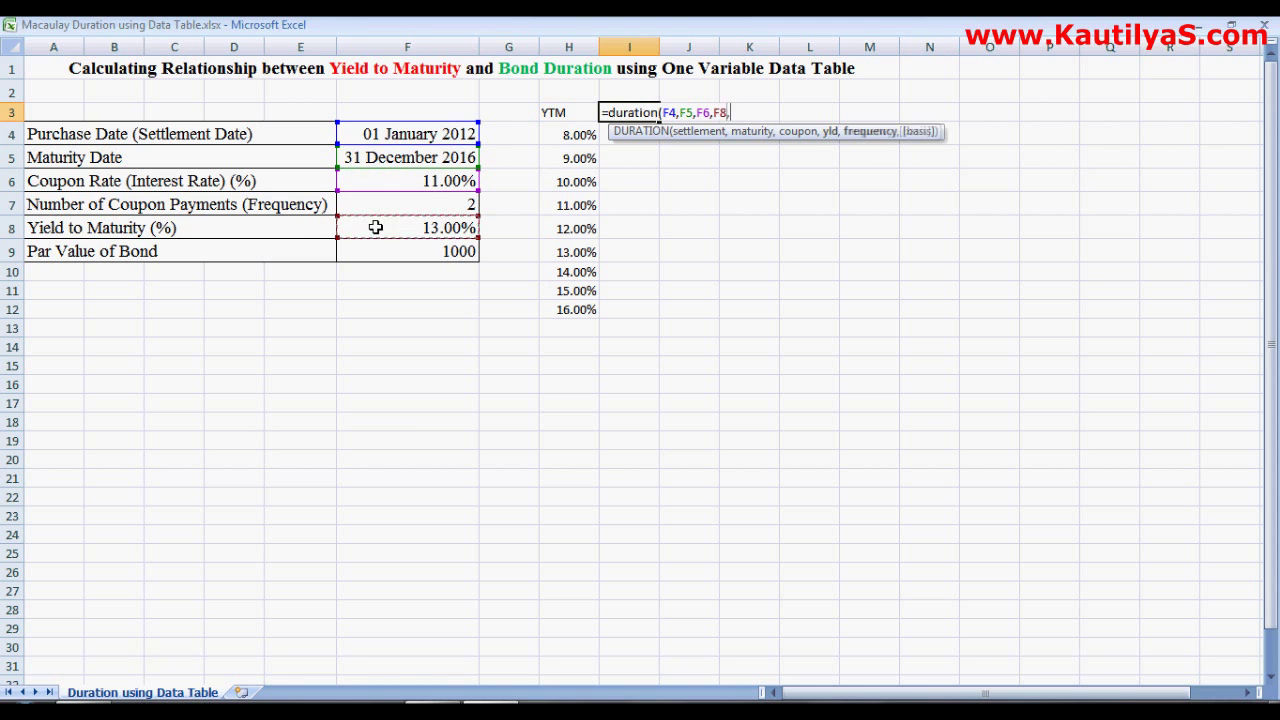
pyautogui.write(',')
pyautogui.click(388, 200)
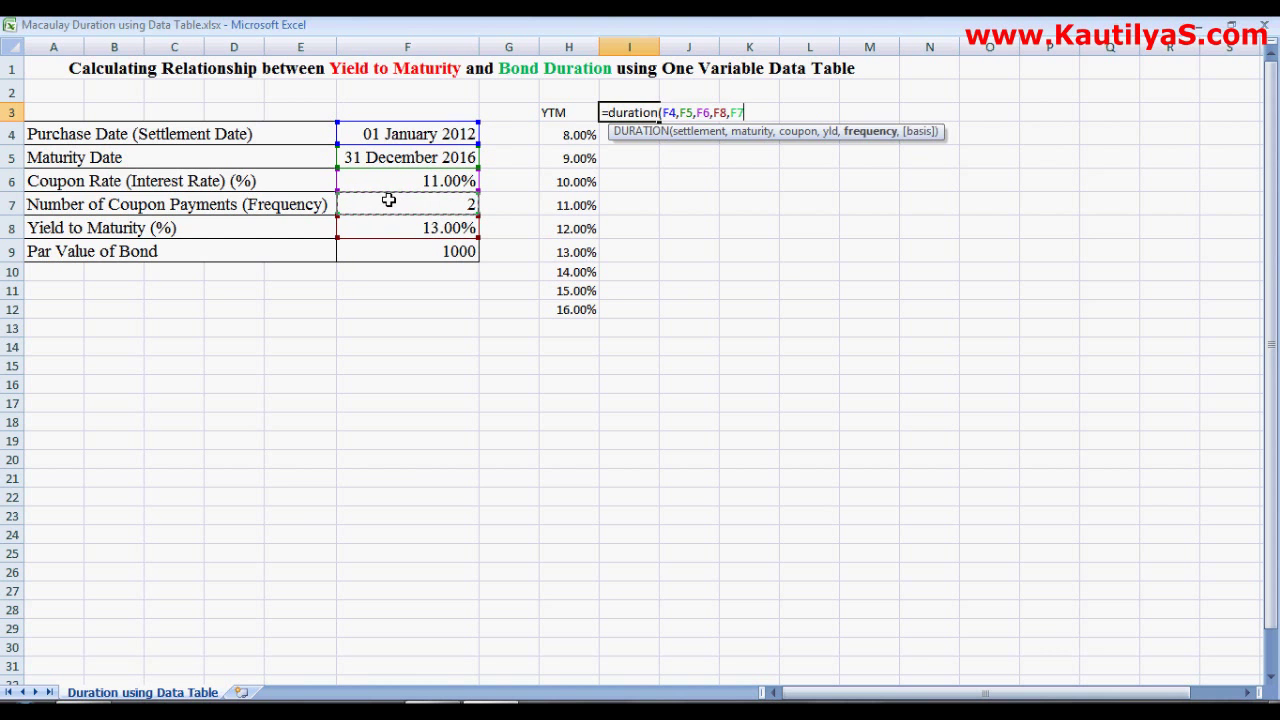
pyautogui.write(')')
pyautogui.press('Return')
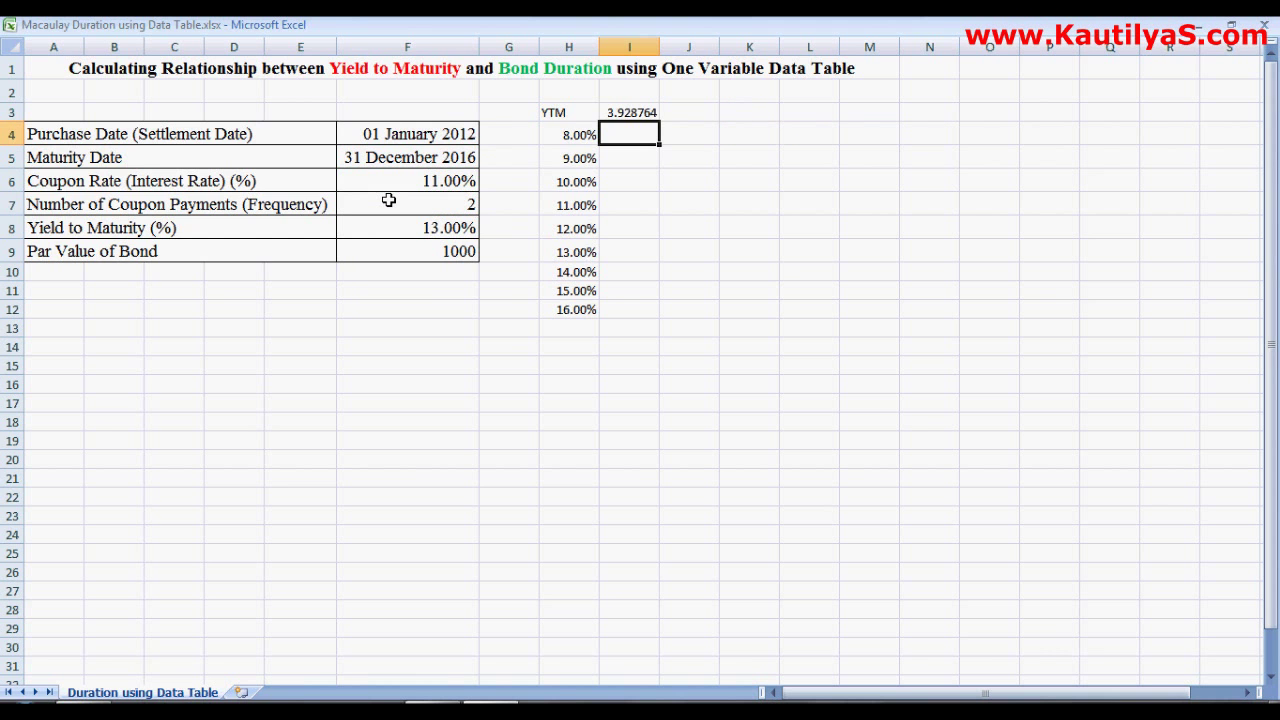
# Step: Add the column heading Duration in cell I2 above the duration formula
pyautogui.click(618, 96)
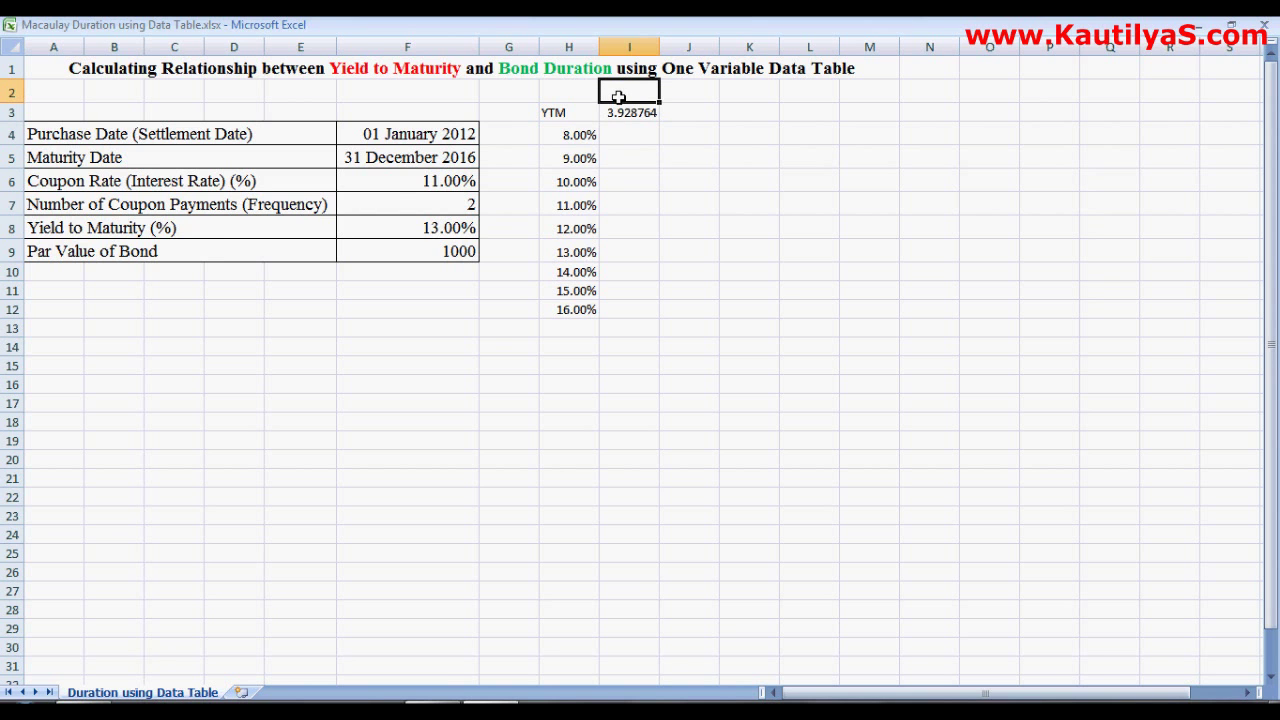
pyautogui.write('Dur')
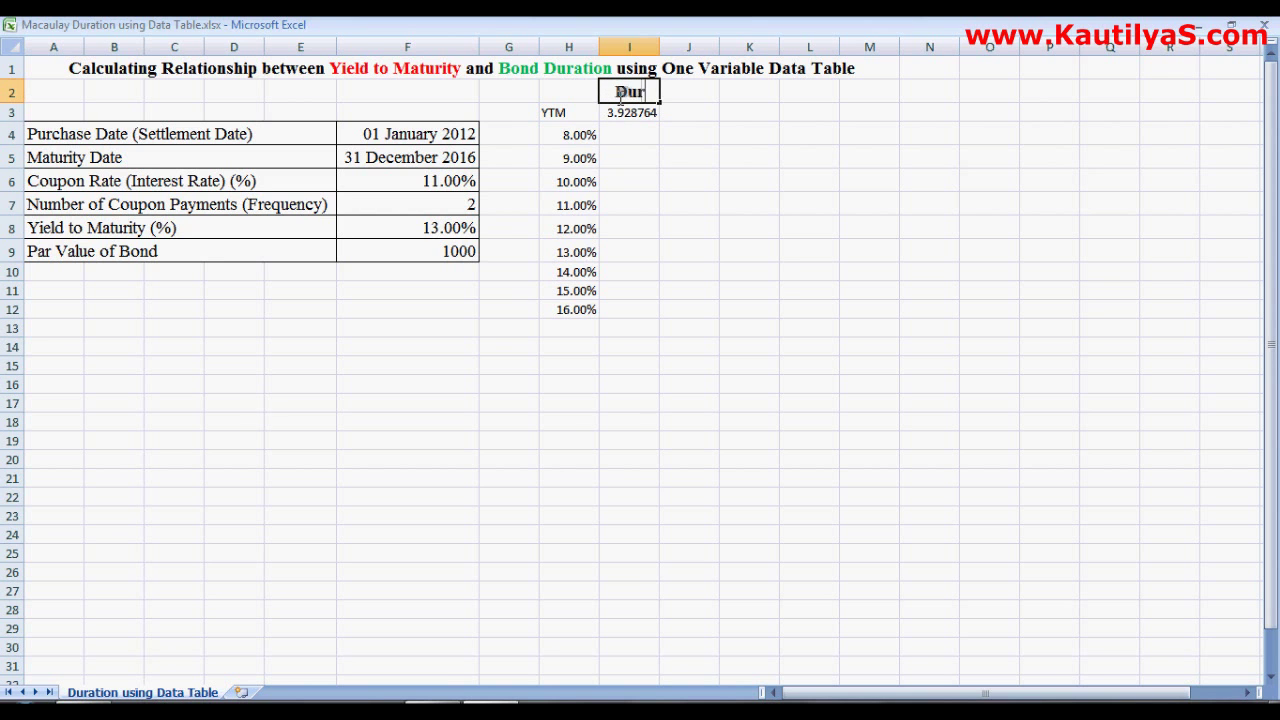
pyautogui.write('ation')
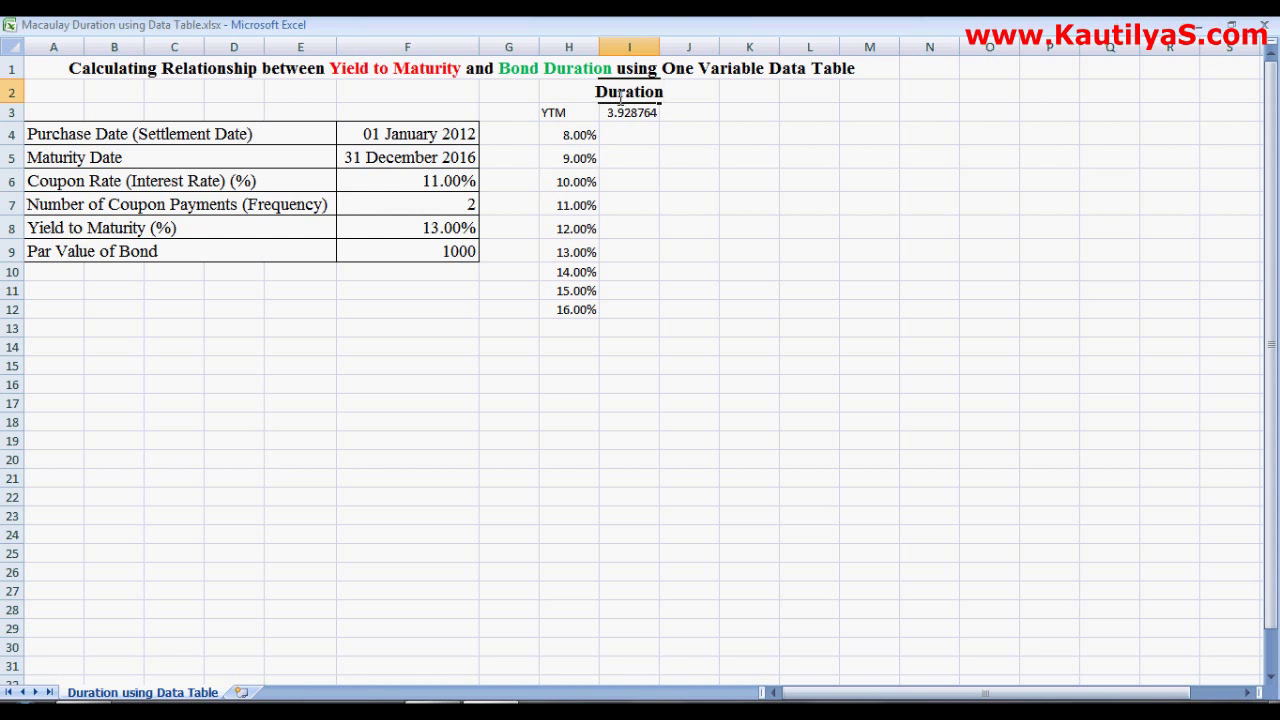
pyautogui.click(622, 132)
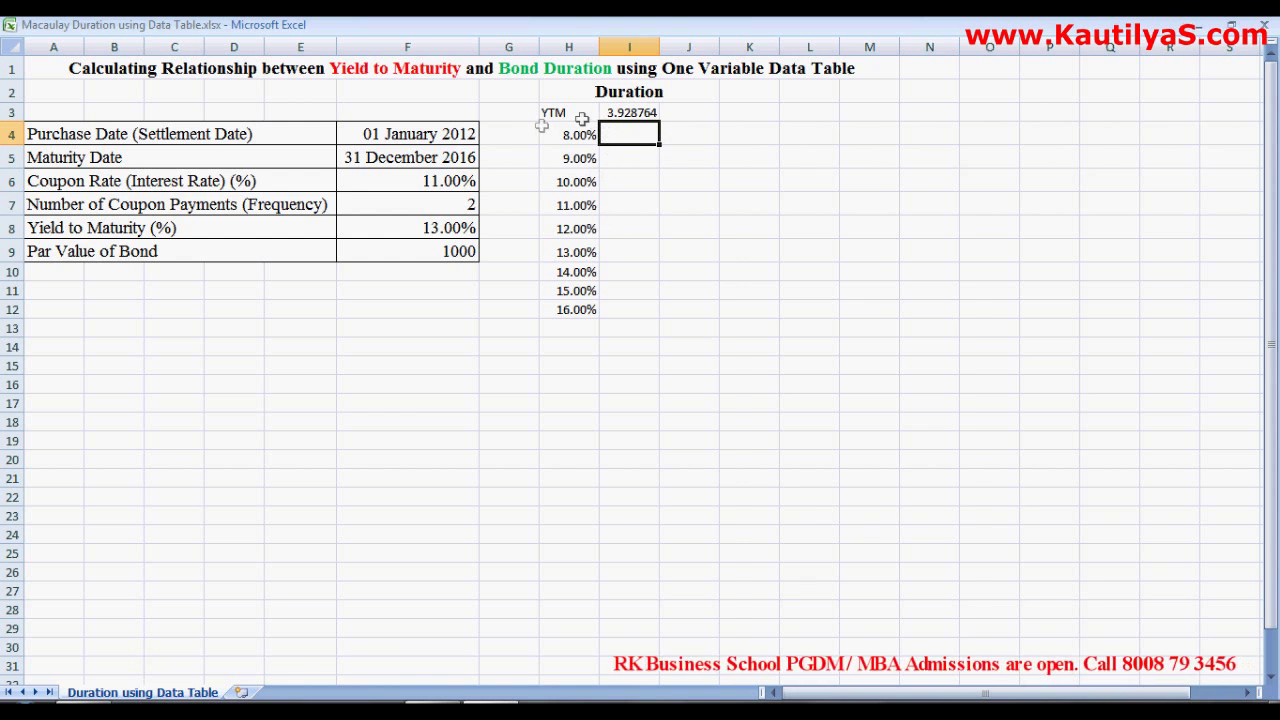
# Step: Create a one-variable data table over H3:I12 using $F$8, the yield to maturity, as the column input cell
pyautogui.moveTo(560, 114); pyautogui.dragTo(623, 306)
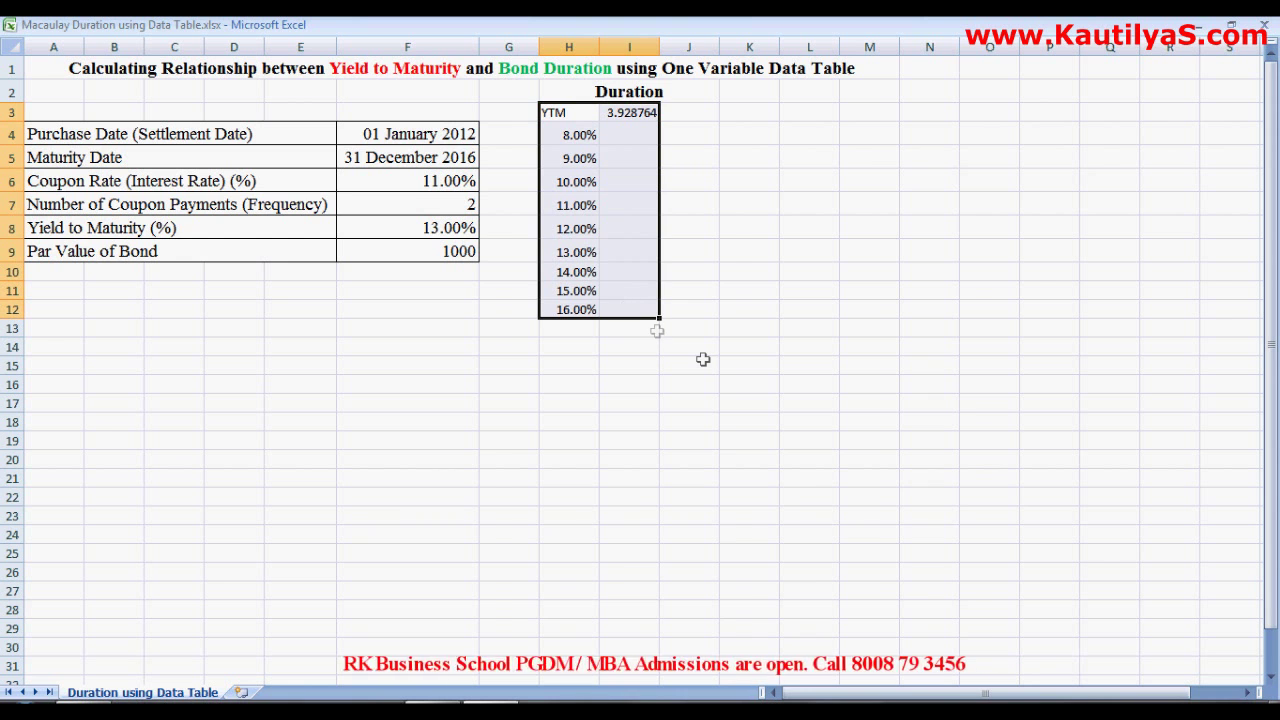
pyautogui.press('Escape')
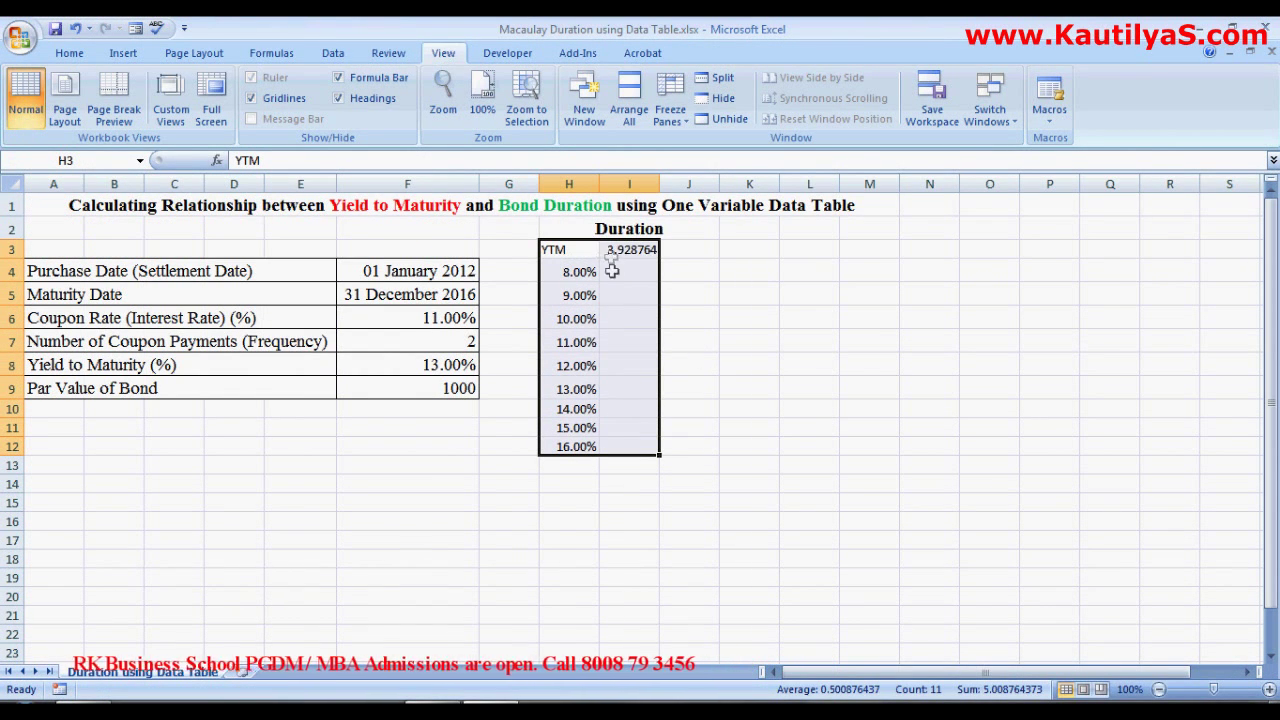
pyautogui.click(333, 53)
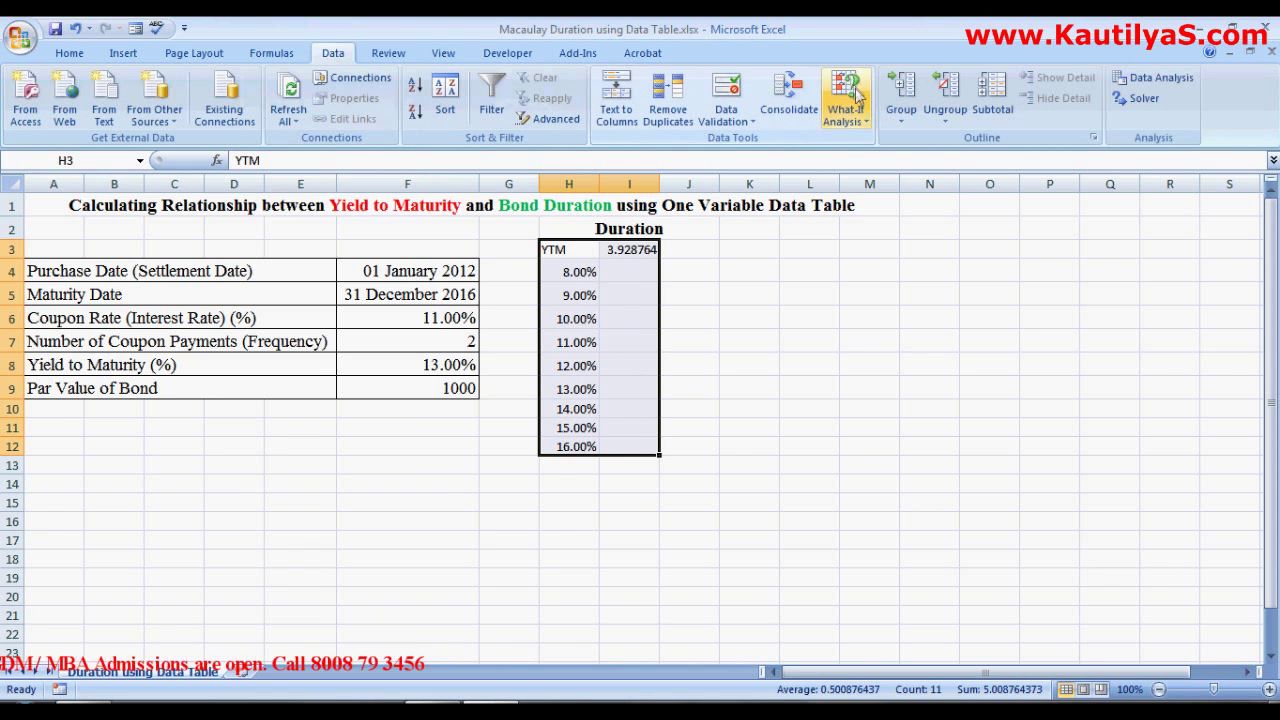
pyautogui.click(866, 124)
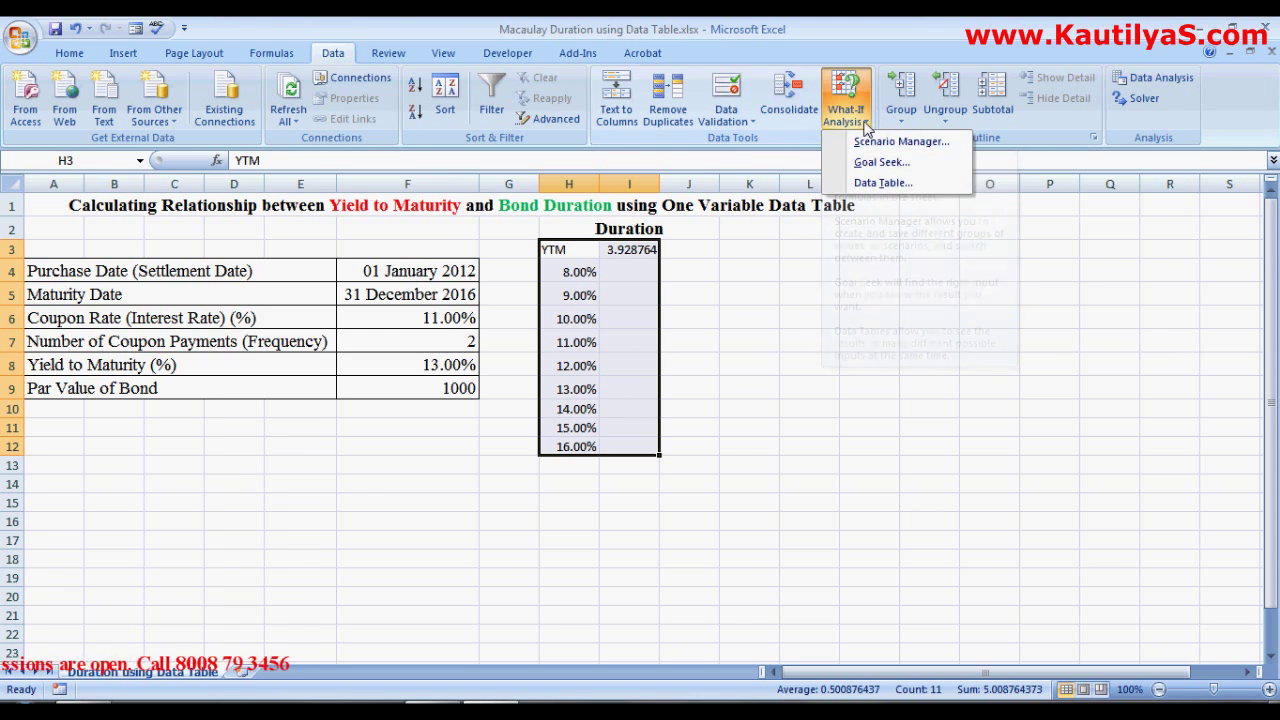
pyautogui.click(870, 183)
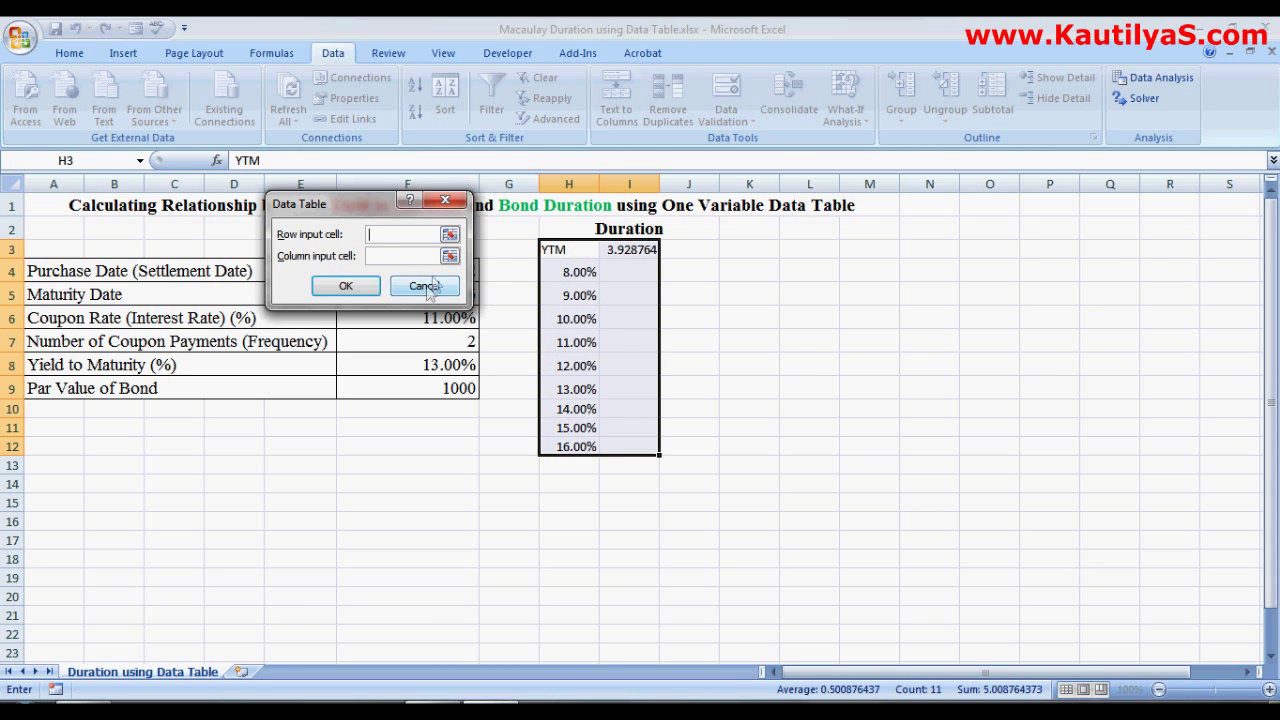
pyautogui.click(450, 256)
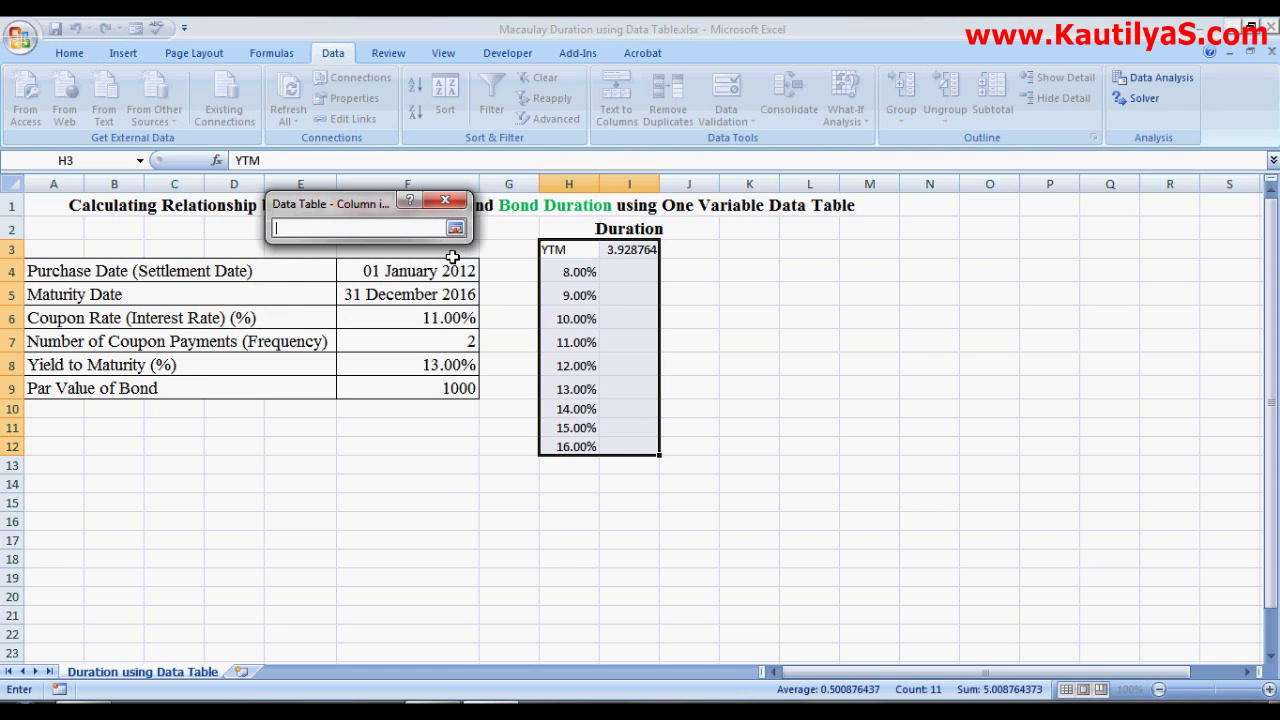
pyautogui.click(380, 364)
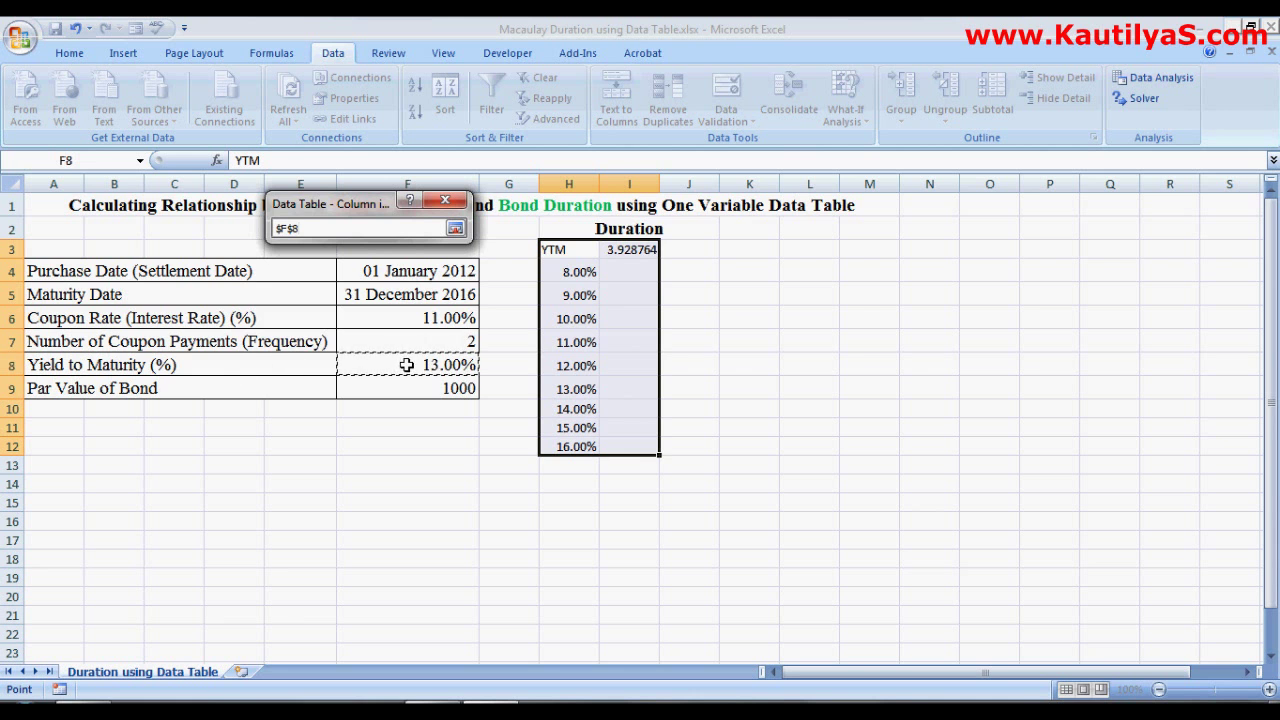
pyautogui.click(455, 230)
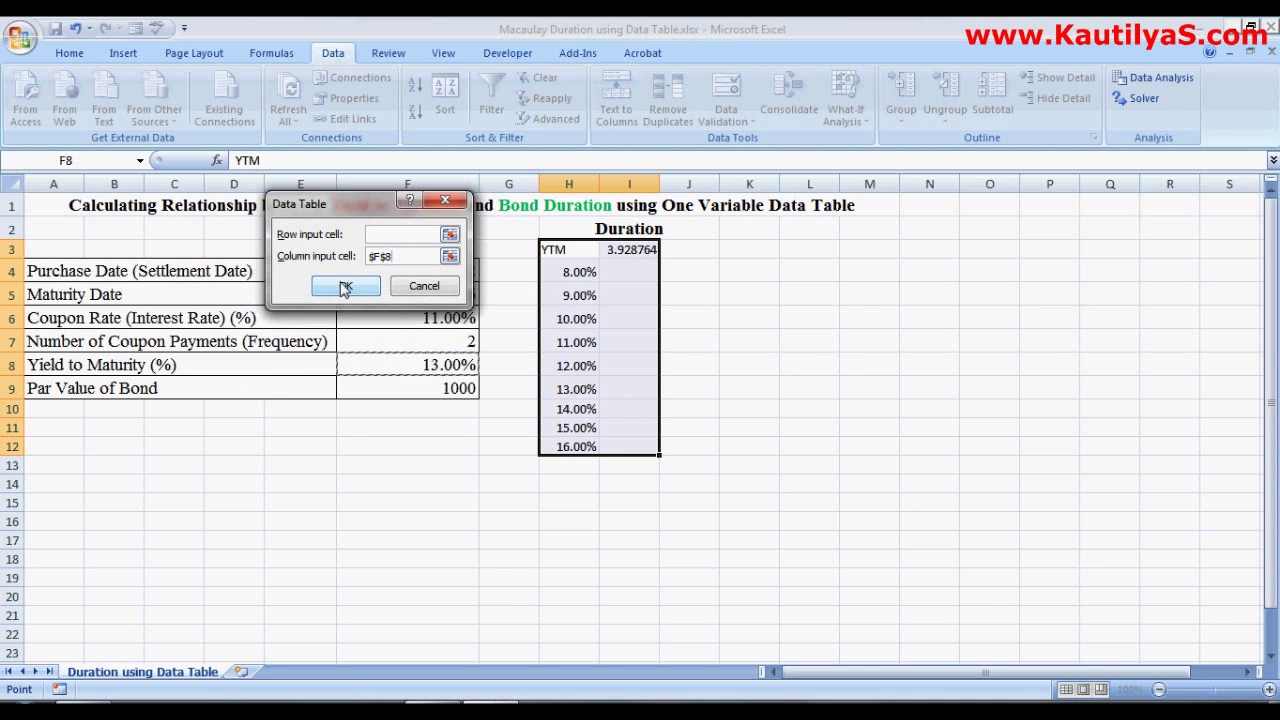
pyautogui.click(345, 288)
# Step: Set the number format of the duration result in cell I11 to General, matching the other results
pyautogui.click(629, 427)
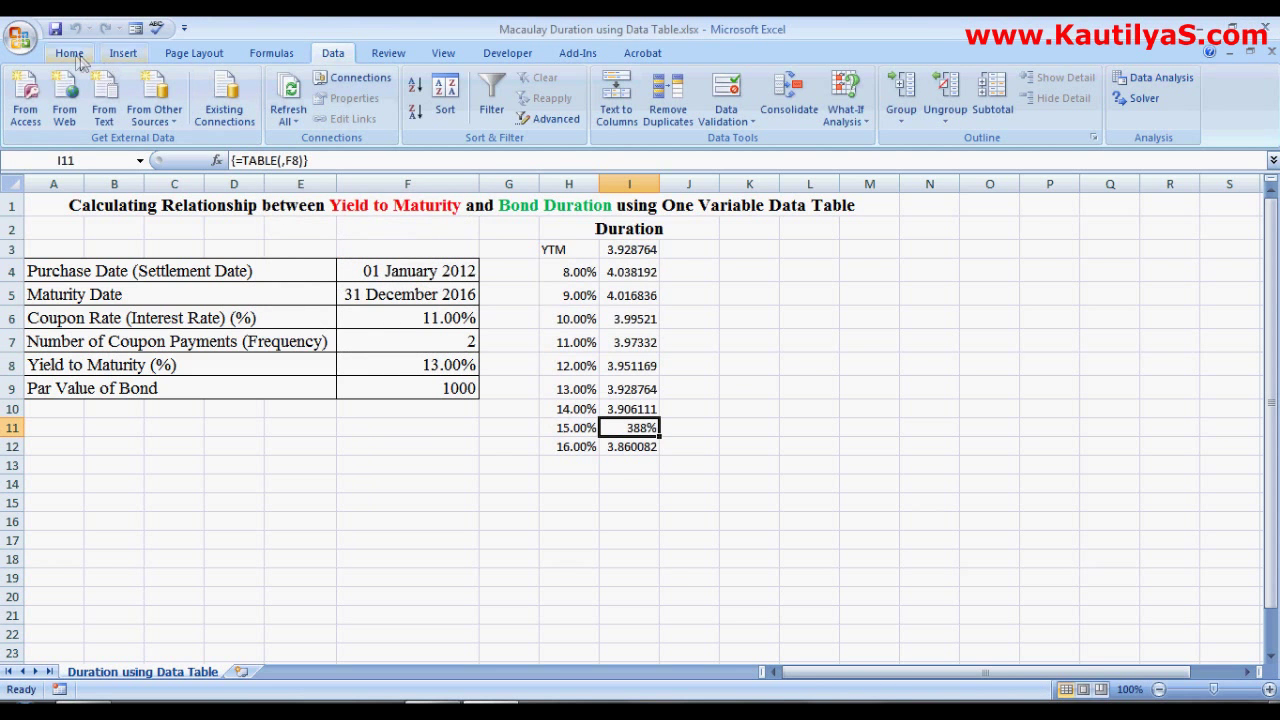
pyautogui.click(70, 53)
pyautogui.hotkey('ctrl', 'z')
pyautogui.click(626, 446)
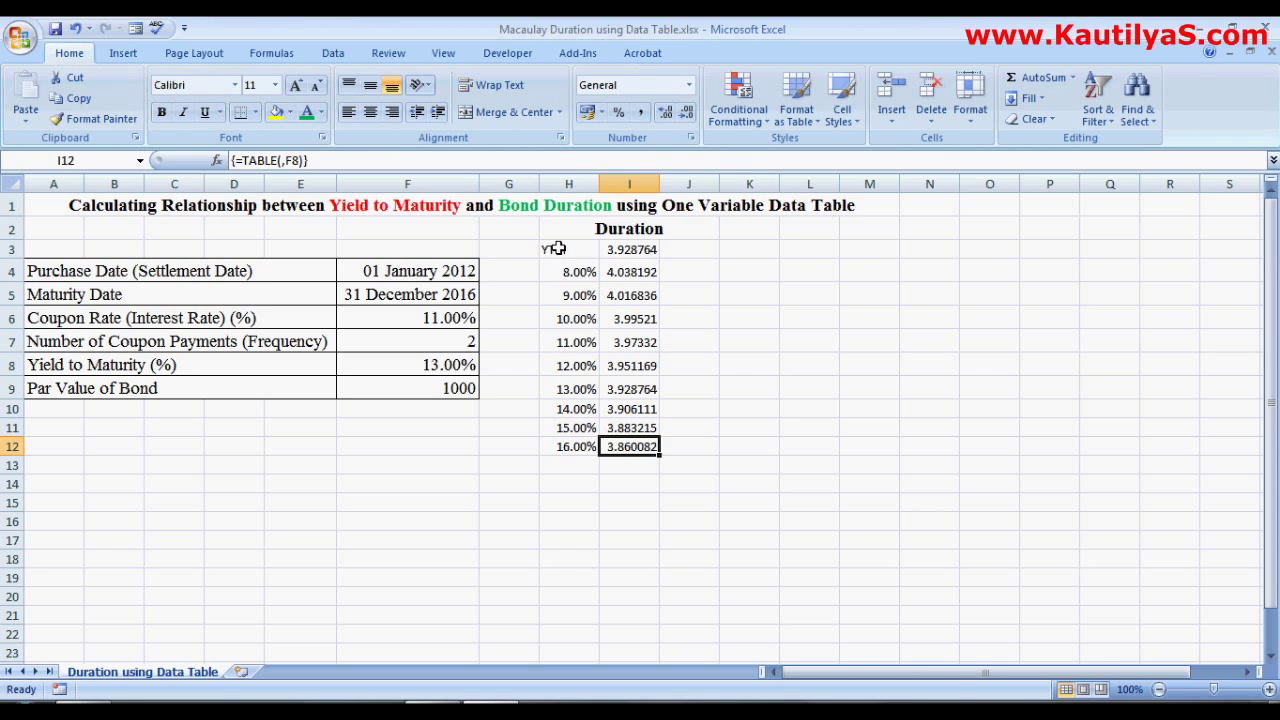
# Step: Insert a 2-D clustered column chart from H4:I12 and place it beside the data table, starting around column J
pyautogui.moveTo(560, 272); pyautogui.dragTo(624, 446)
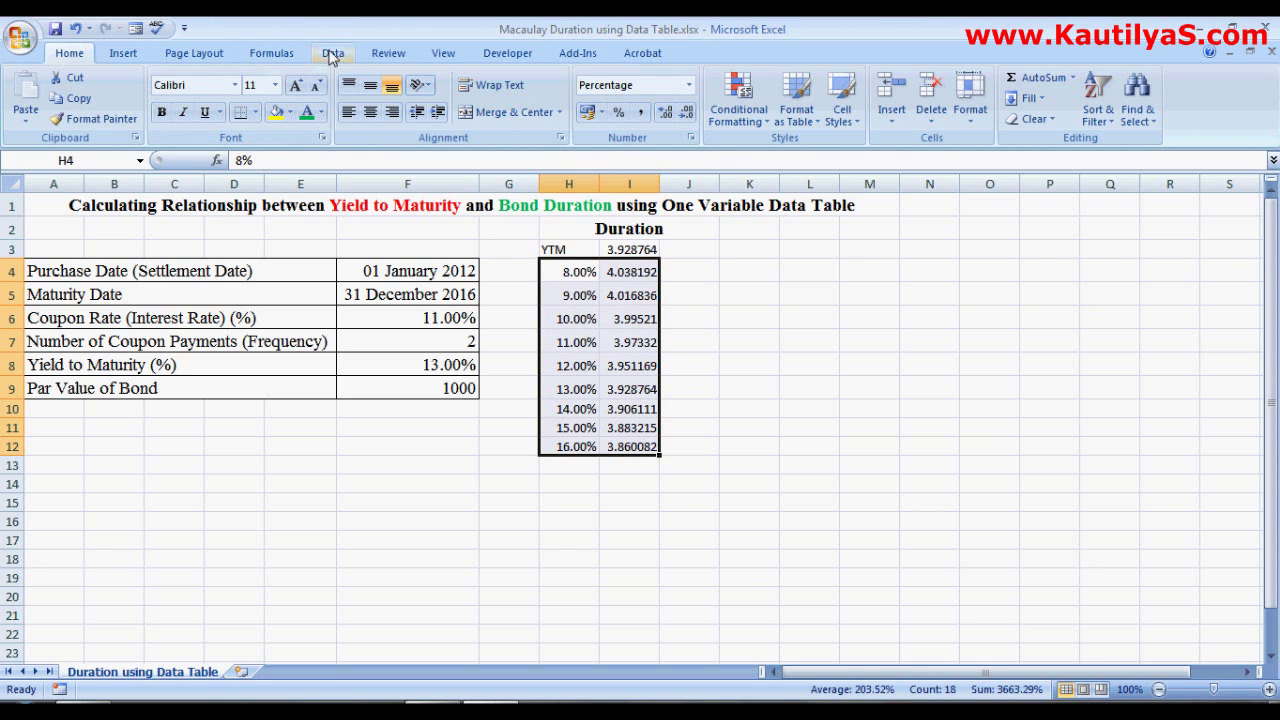
pyautogui.click(126, 56)
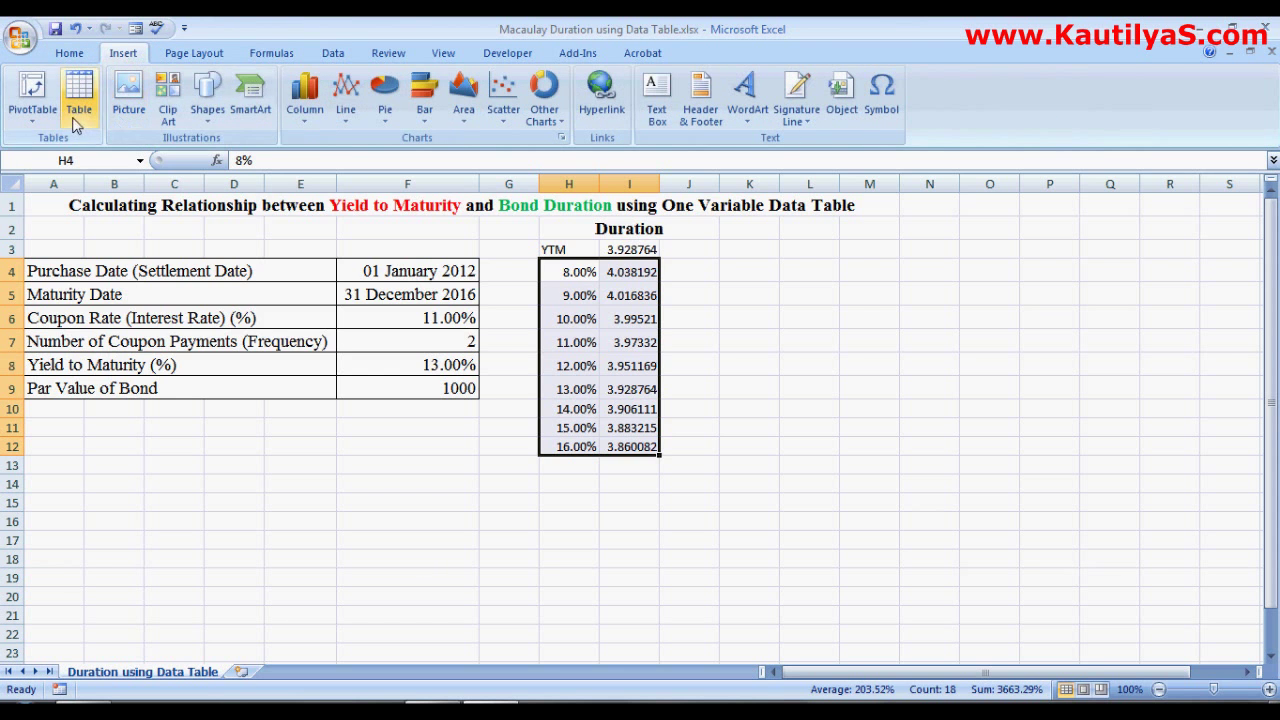
pyautogui.click(306, 110)
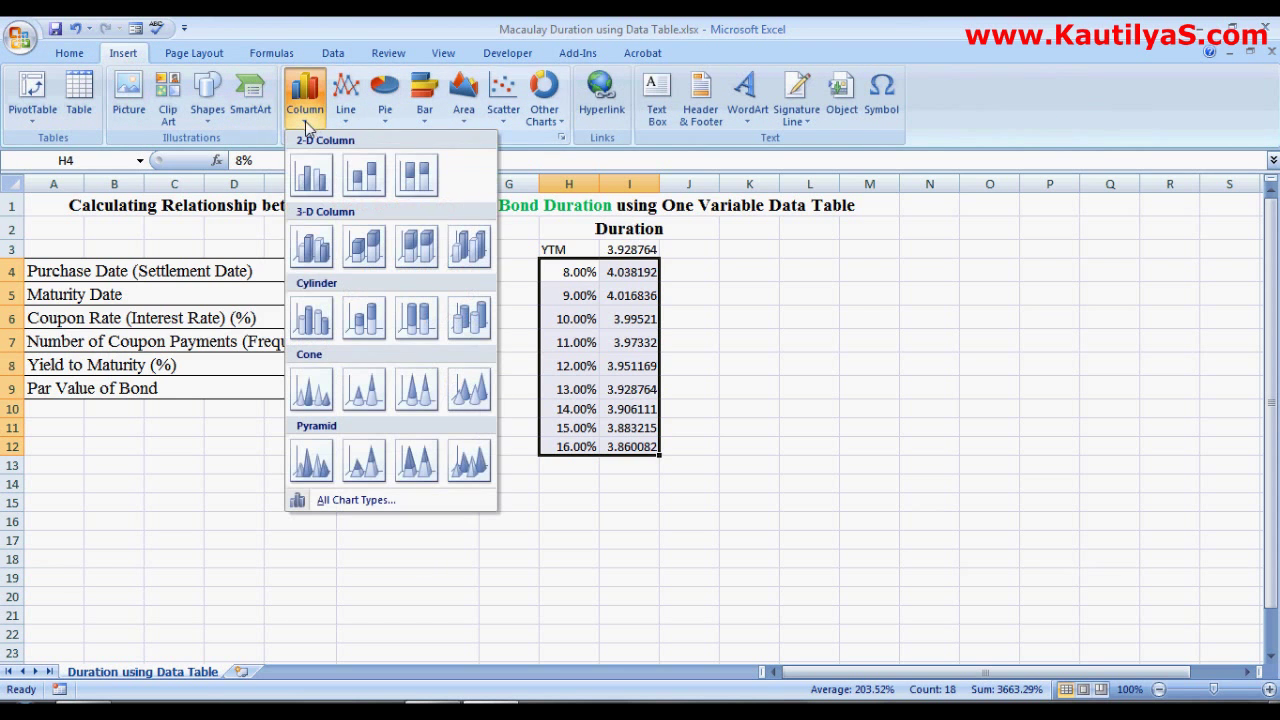
pyautogui.click(310, 176)
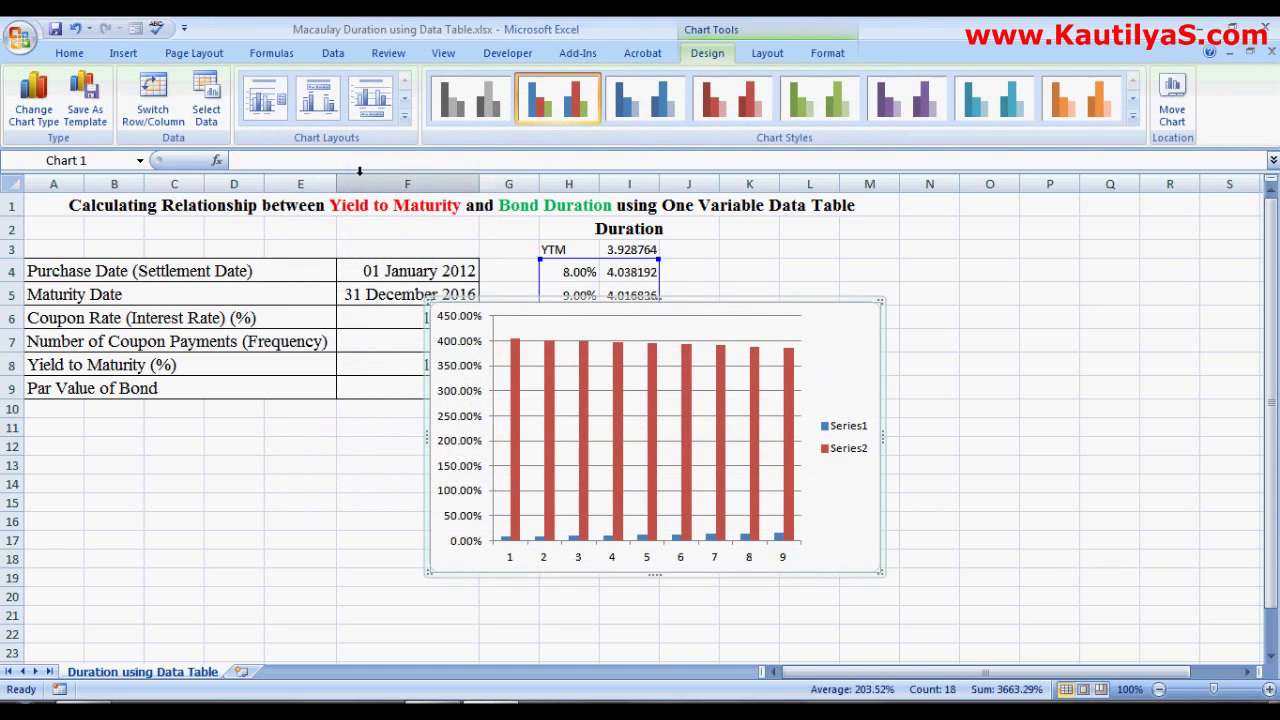
pyautogui.moveTo(610, 290); pyautogui.dragTo(984, 235)
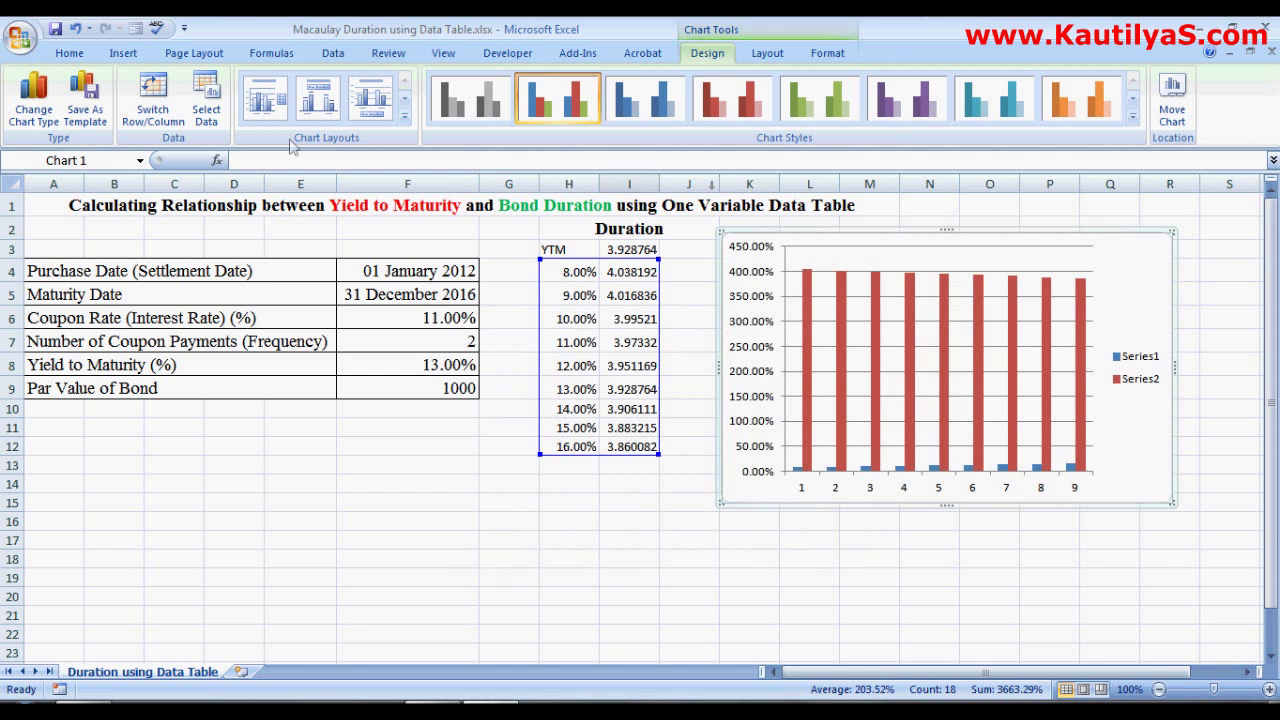
# Step: Set the chart's horizontal axis labels to the yield to maturity values in H4:H12
pyautogui.click(200, 100)
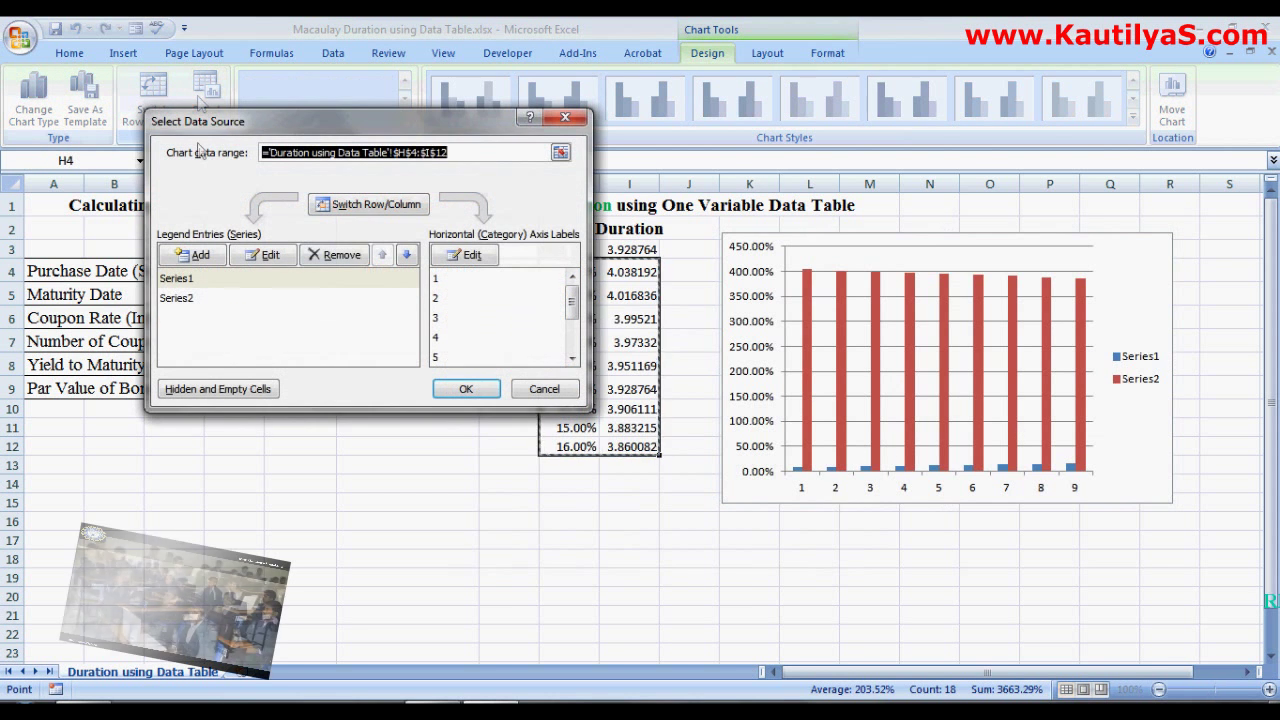
pyautogui.click(472, 256)
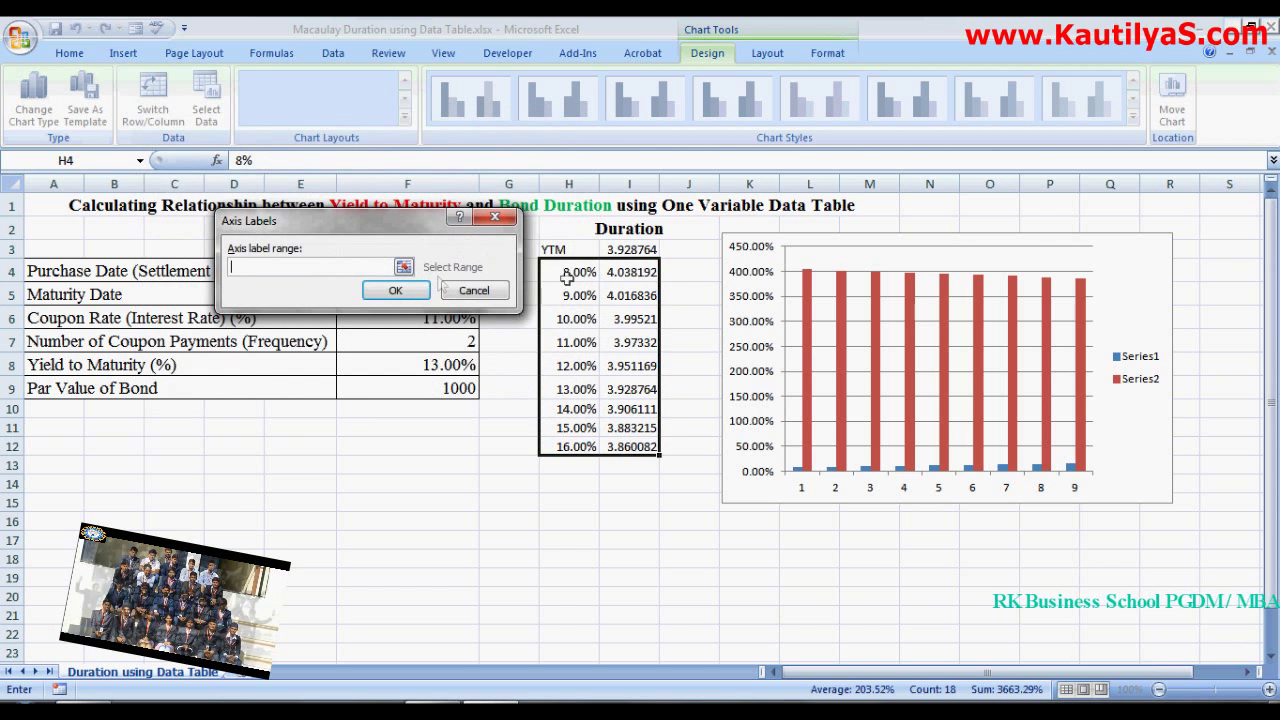
pyautogui.moveTo(567, 272); pyautogui.dragTo(565, 432)
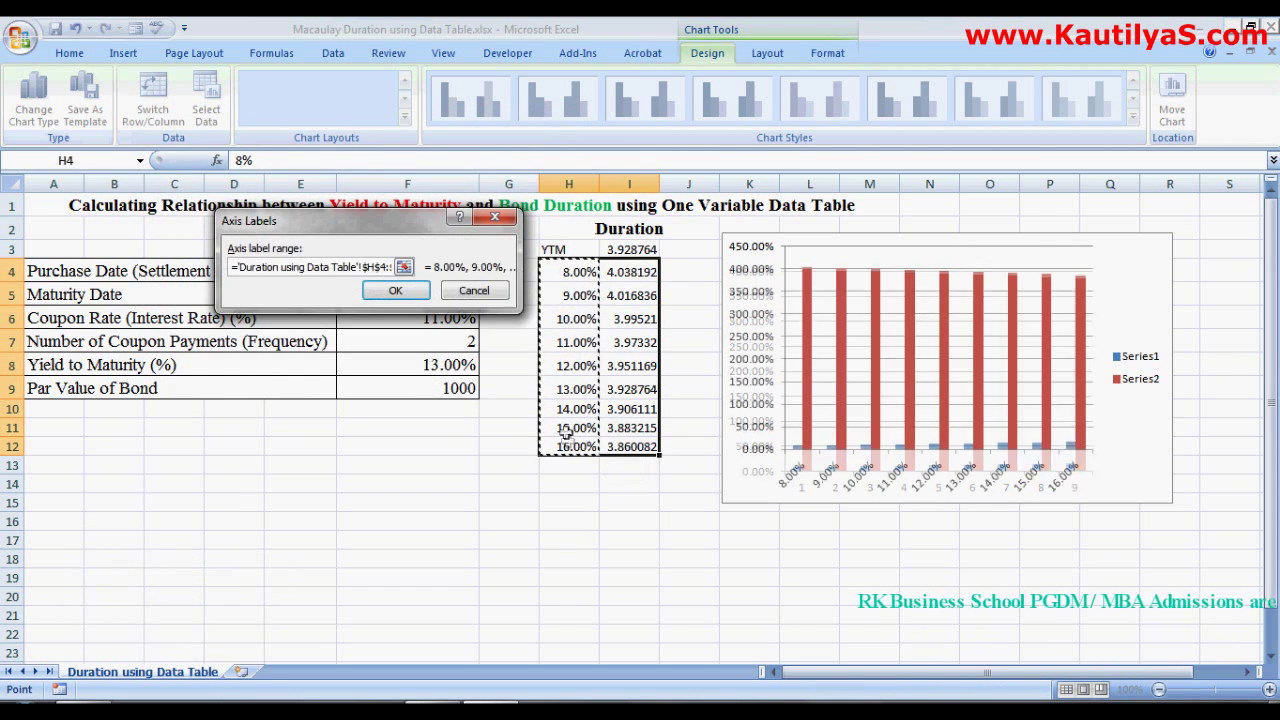
pyautogui.click(395, 291)
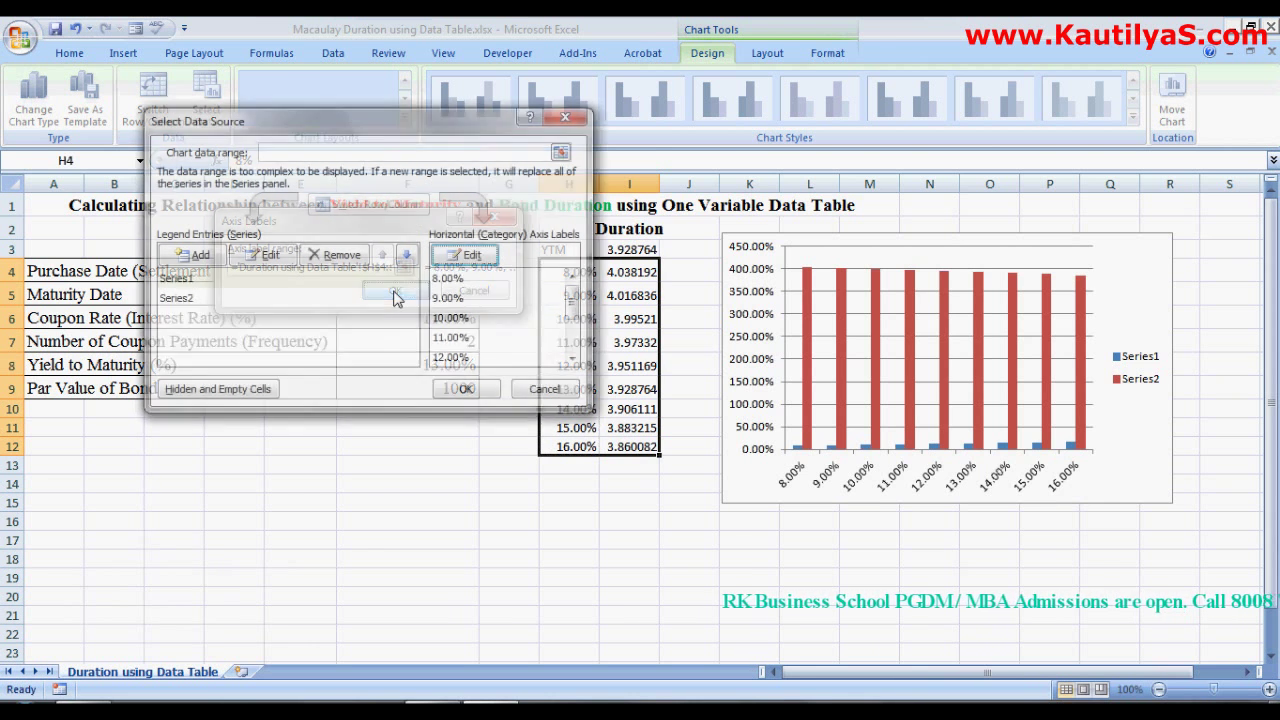
# Step: Remove Series1 from the chart's data source and name the remaining series Duration
pyautogui.click(178, 280)
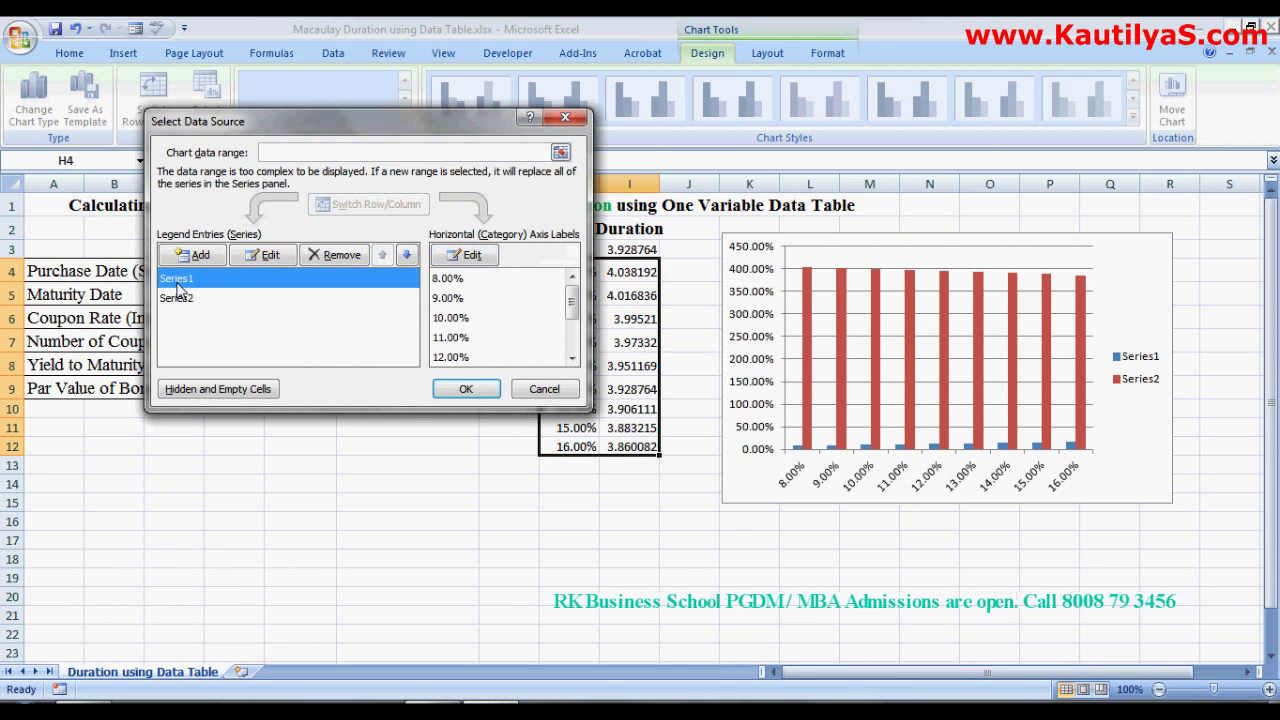
pyautogui.click(340, 256)
pyautogui.click(180, 284)
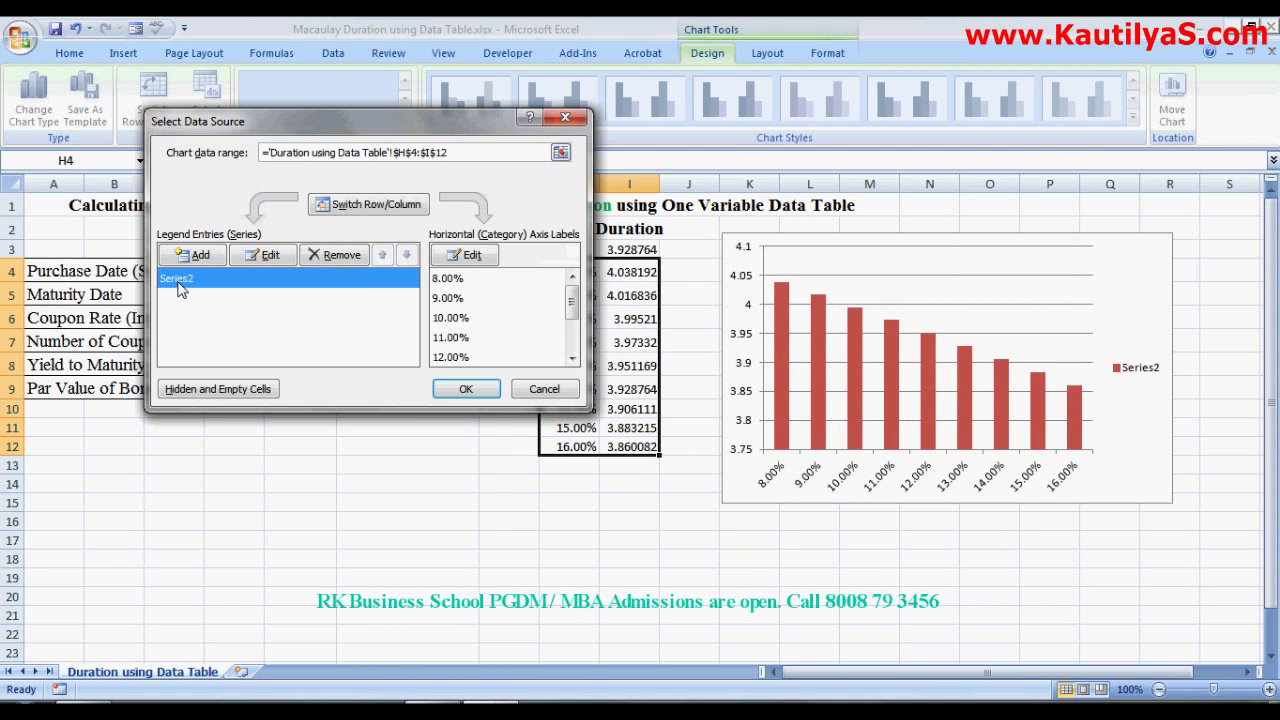
pyautogui.click(268, 257)
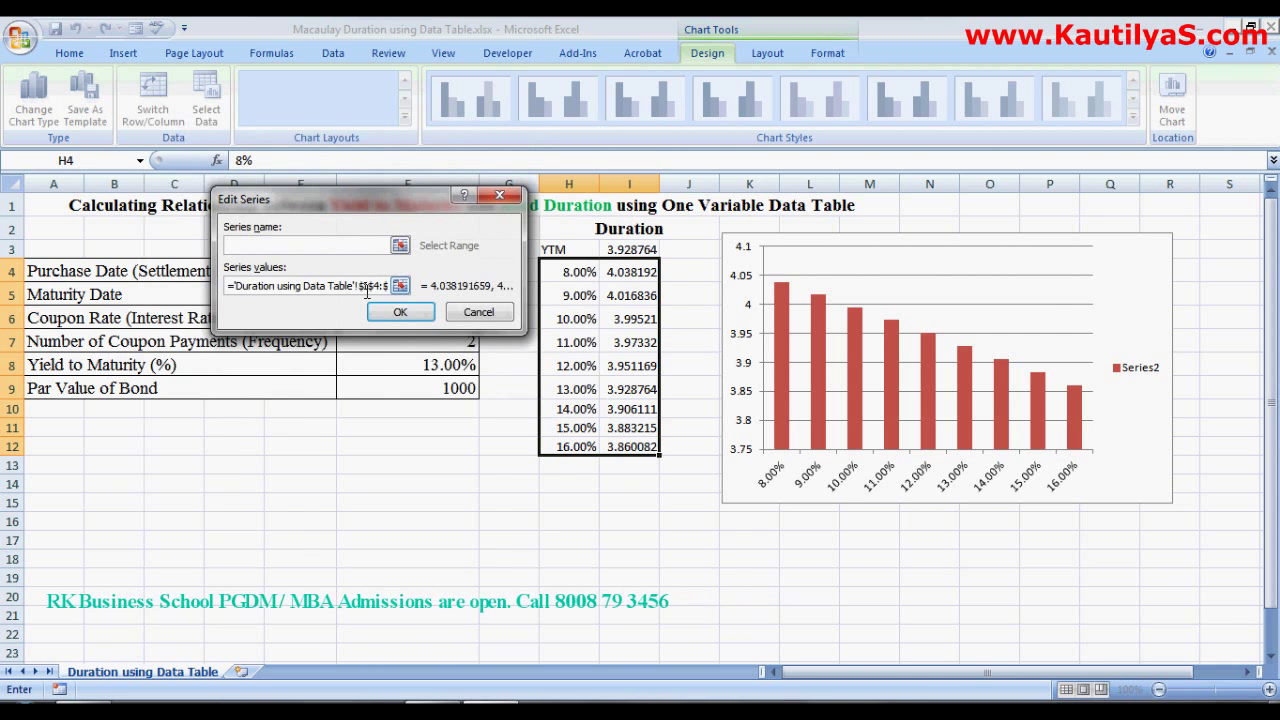
pyautogui.write('Duration')
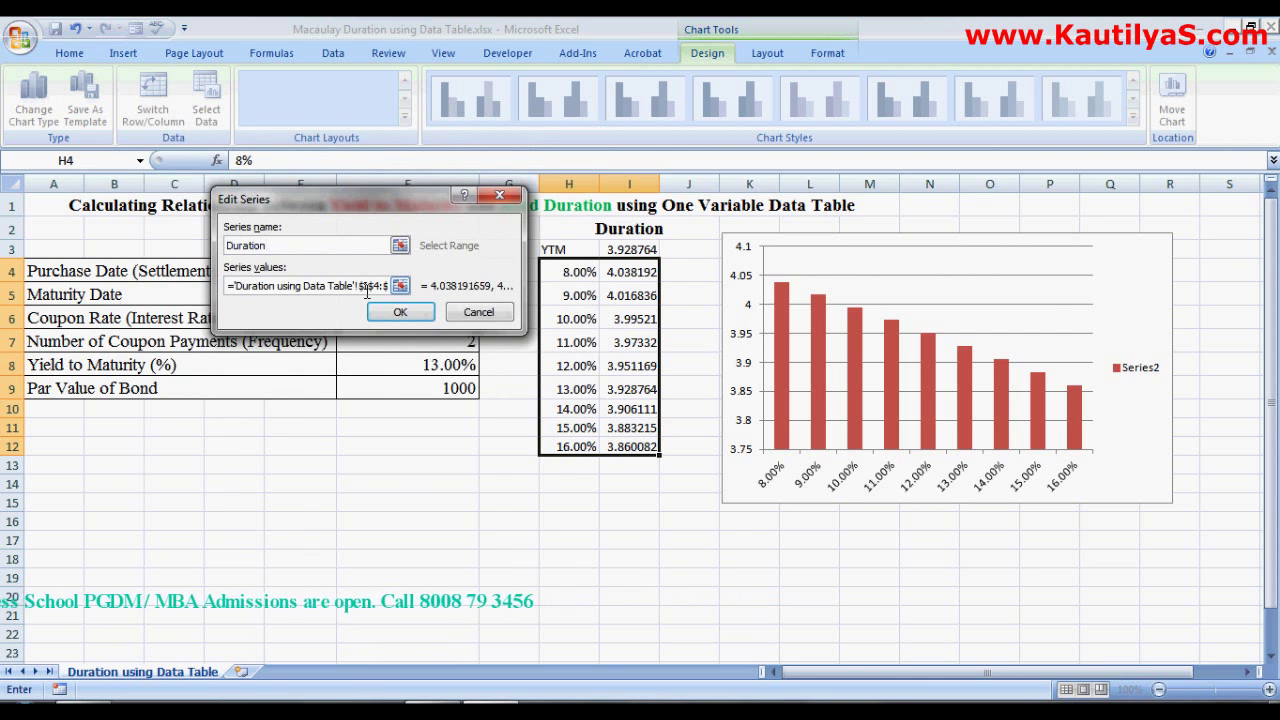
pyautogui.press('Return')
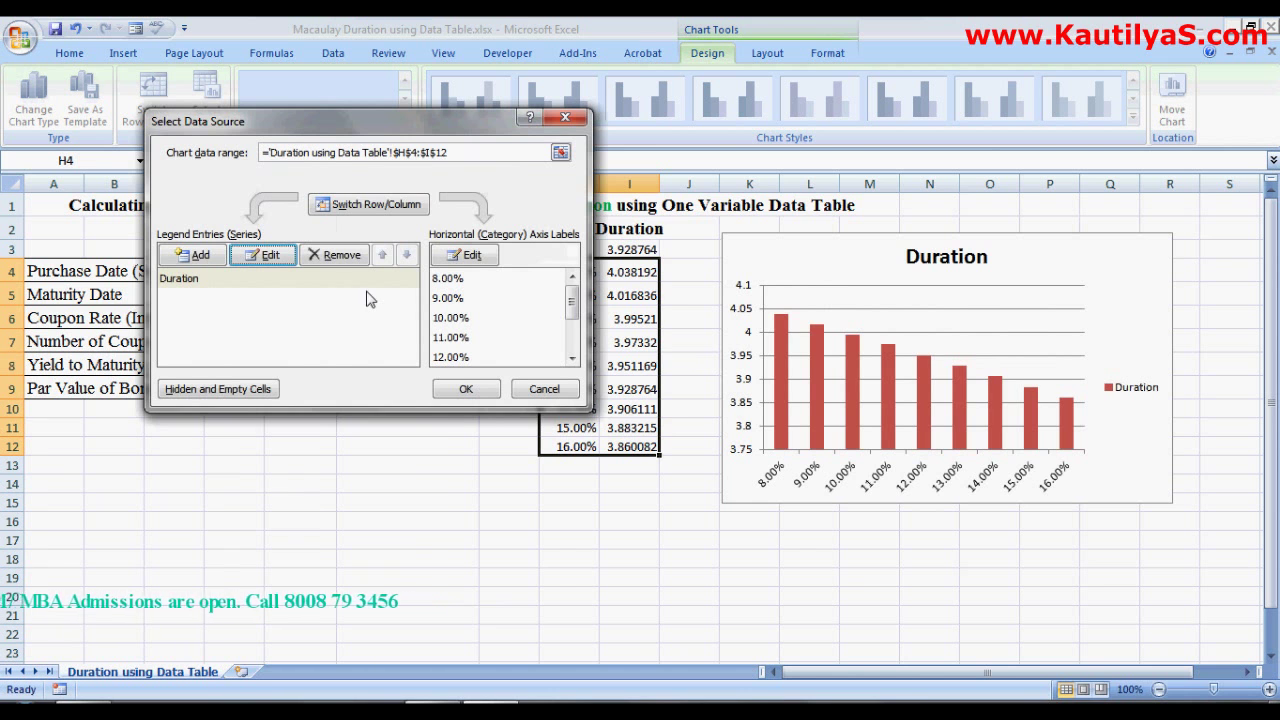
pyautogui.click(460, 389)
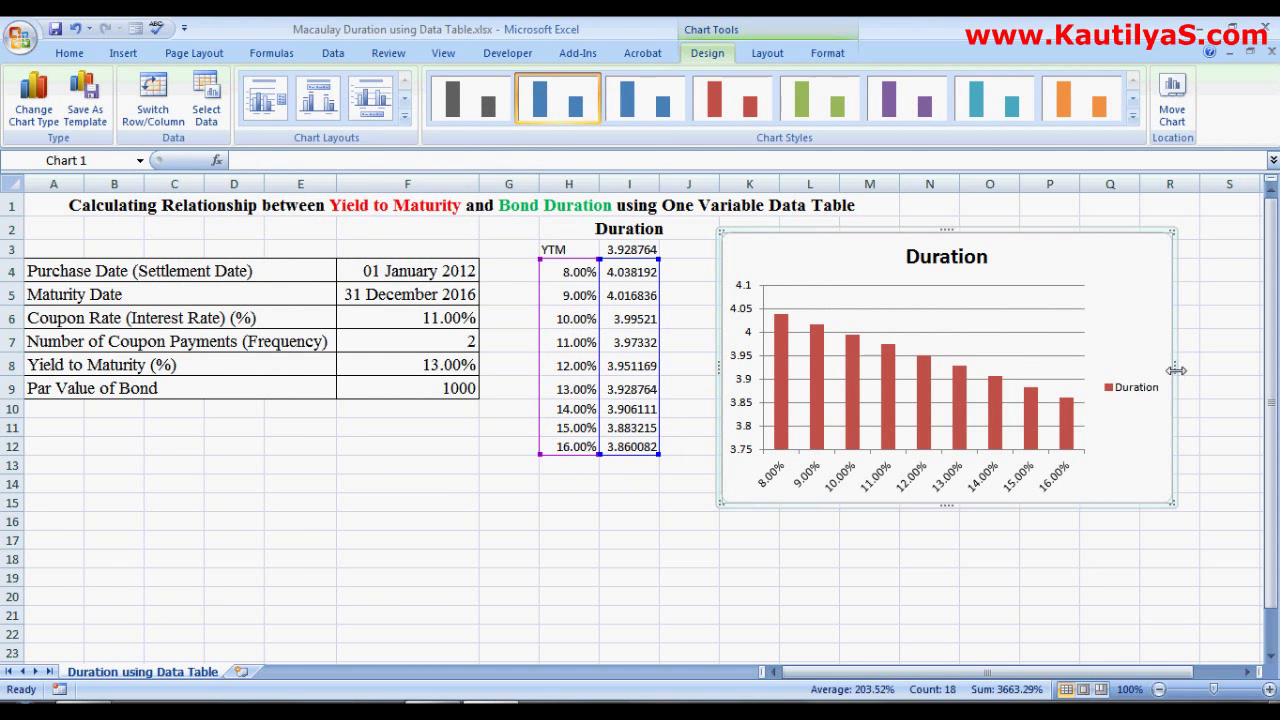
# Step: Widen the Duration chart by stretching its right edge into column S
pyautogui.moveTo(1175, 370); pyautogui.dragTo(1214, 367)
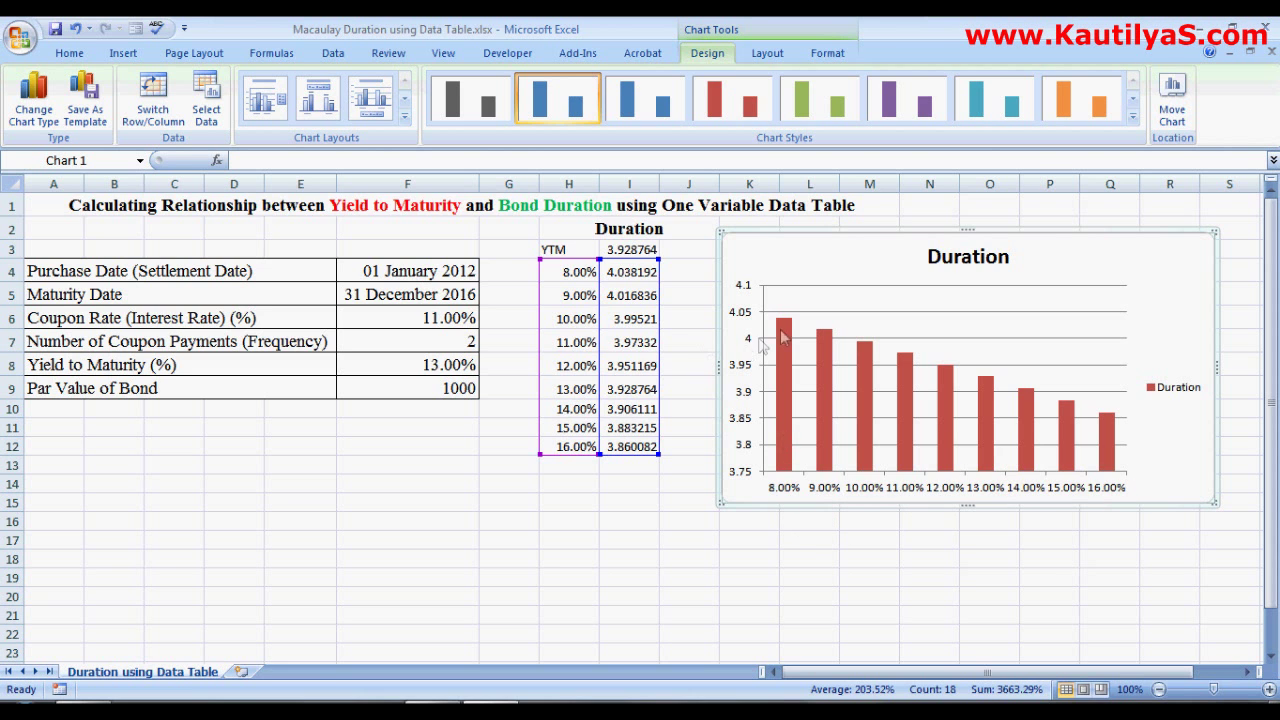
pyautogui.moveTo(783, 325)
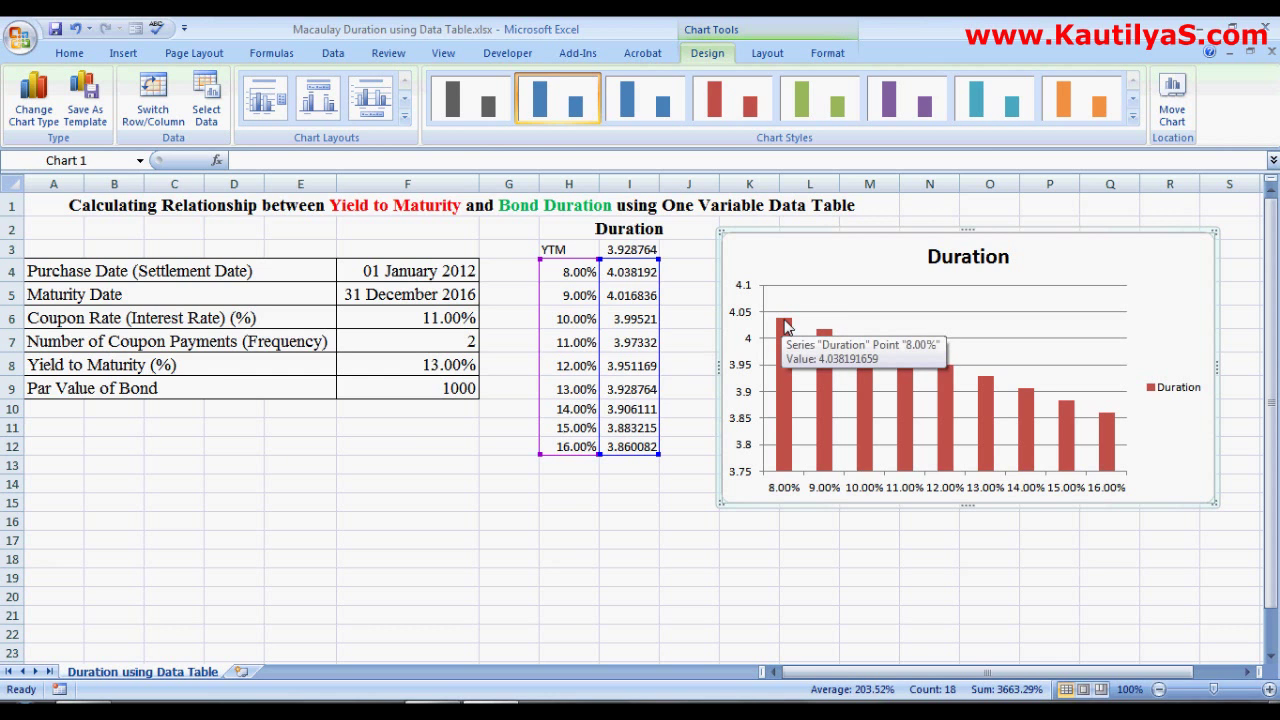